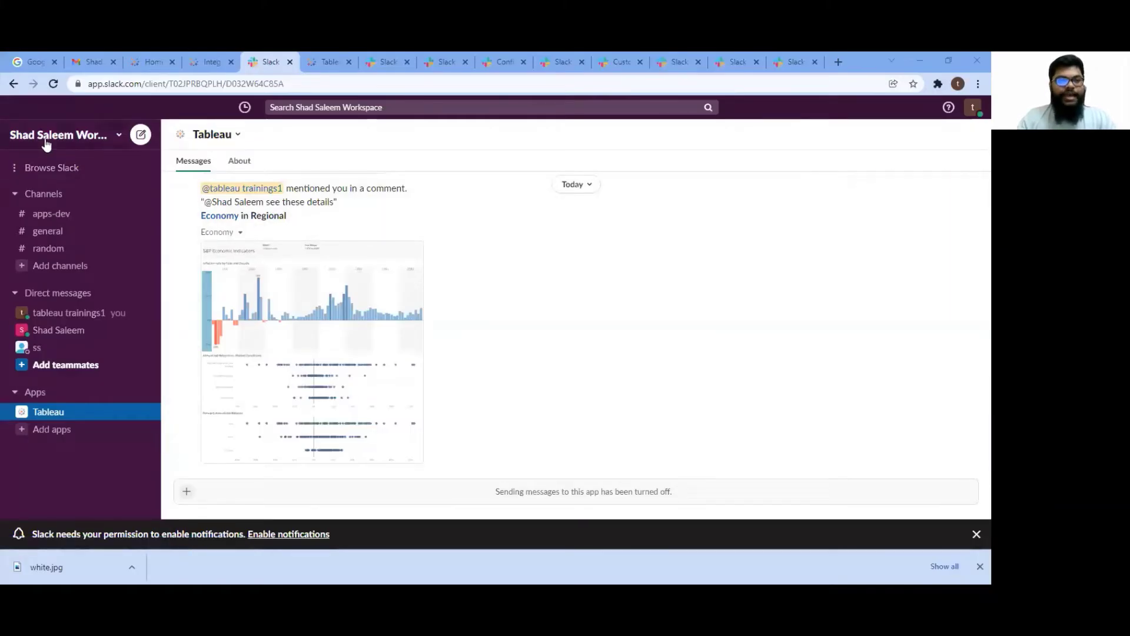
# Widen the Slack sidebar to show the full workspace name, then go to the Tableau trial confirmation page.
pyautogui.click(90, 136)
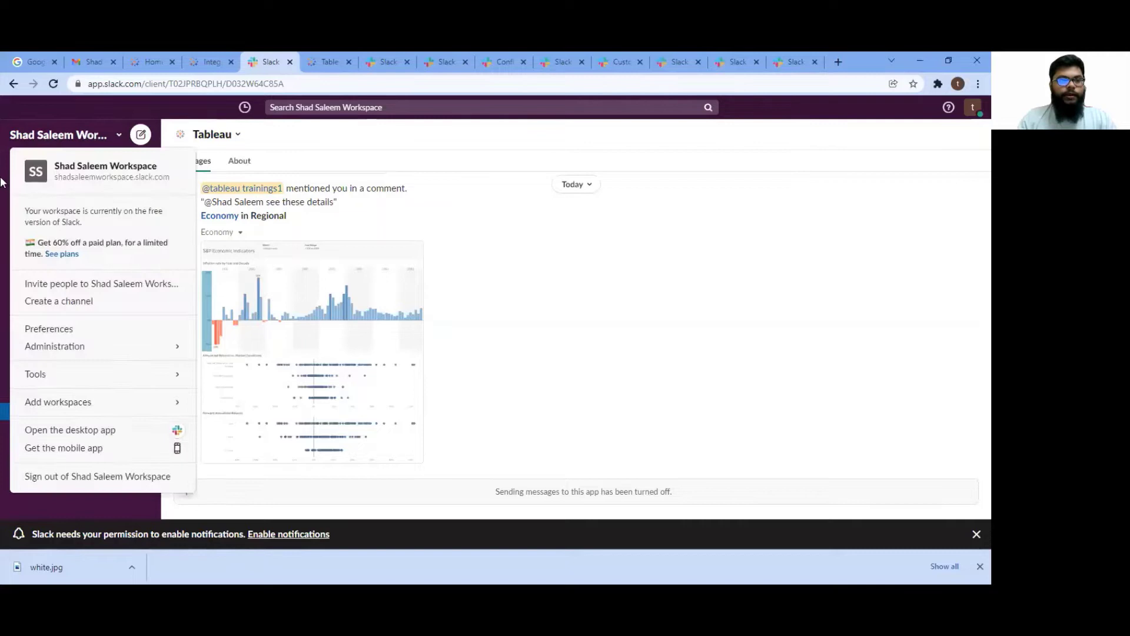
pyautogui.click(66, 137)
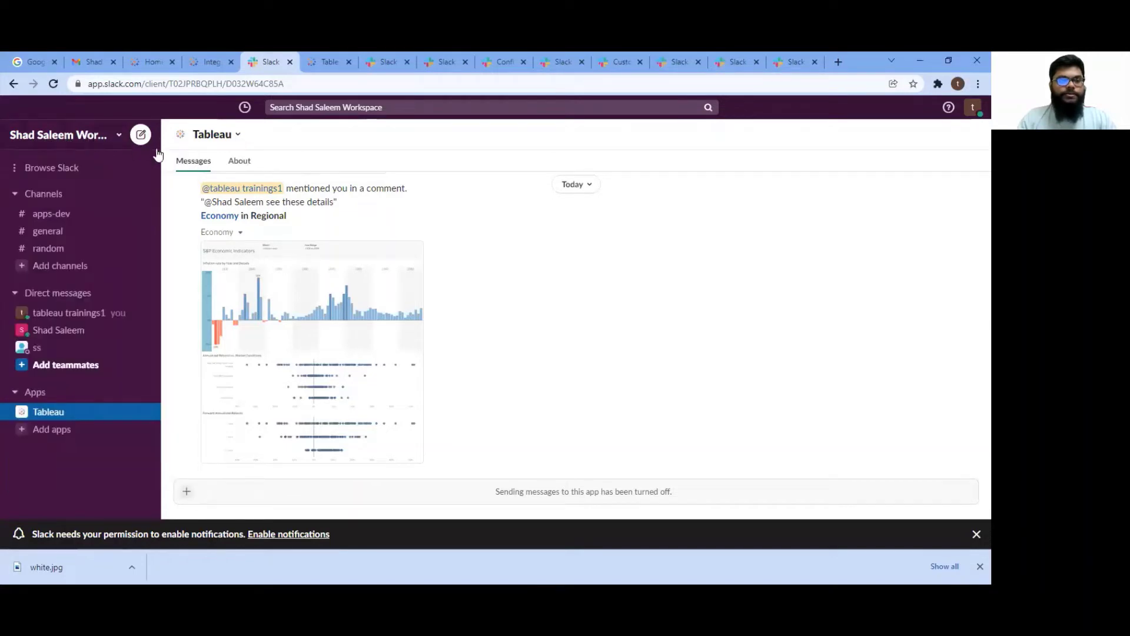
pyautogui.moveTo(160, 194); pyautogui.dragTo(201, 194)
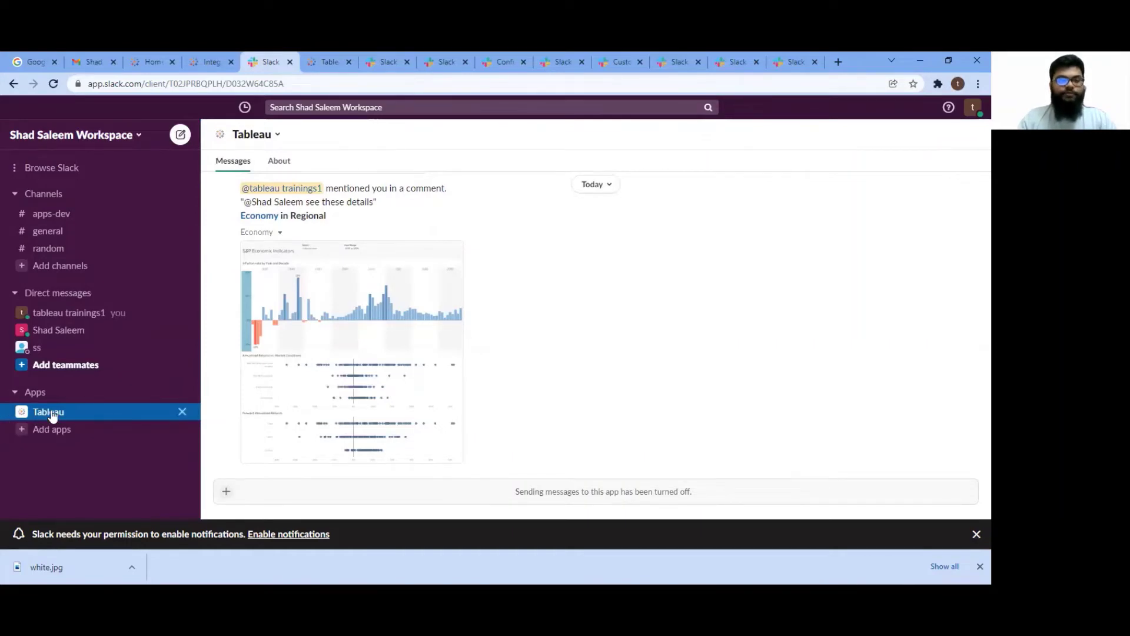
pyautogui.click(328, 57)
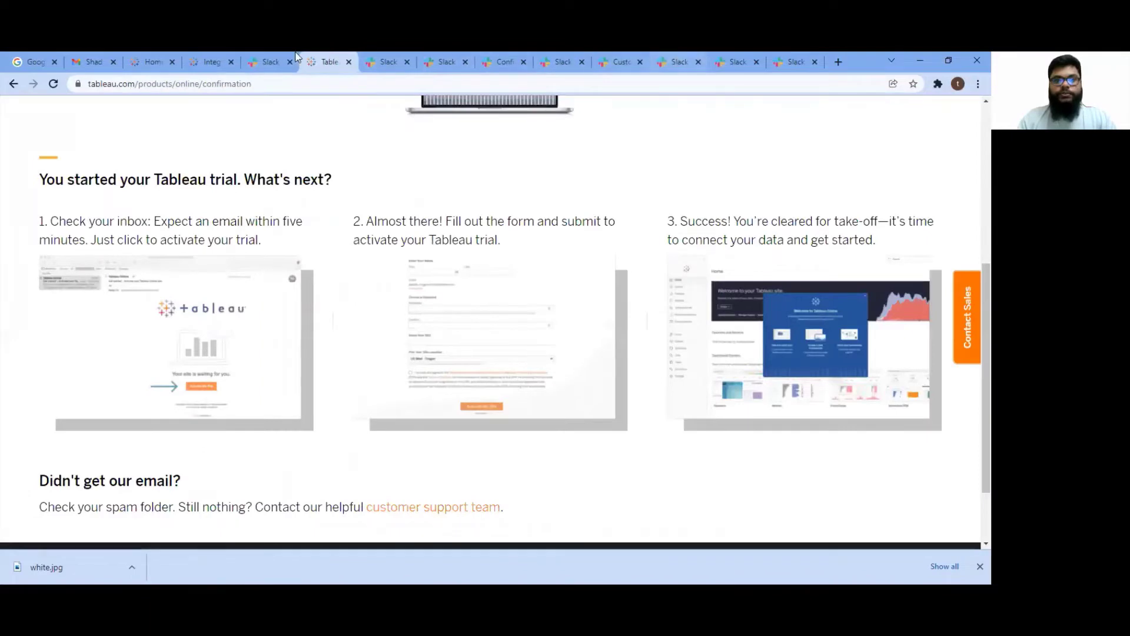
# Review the Slack admin setup steps, highlighting Create New, Client ID, Client Secret, Redirect URL and server.
pyautogui.click(212, 62)
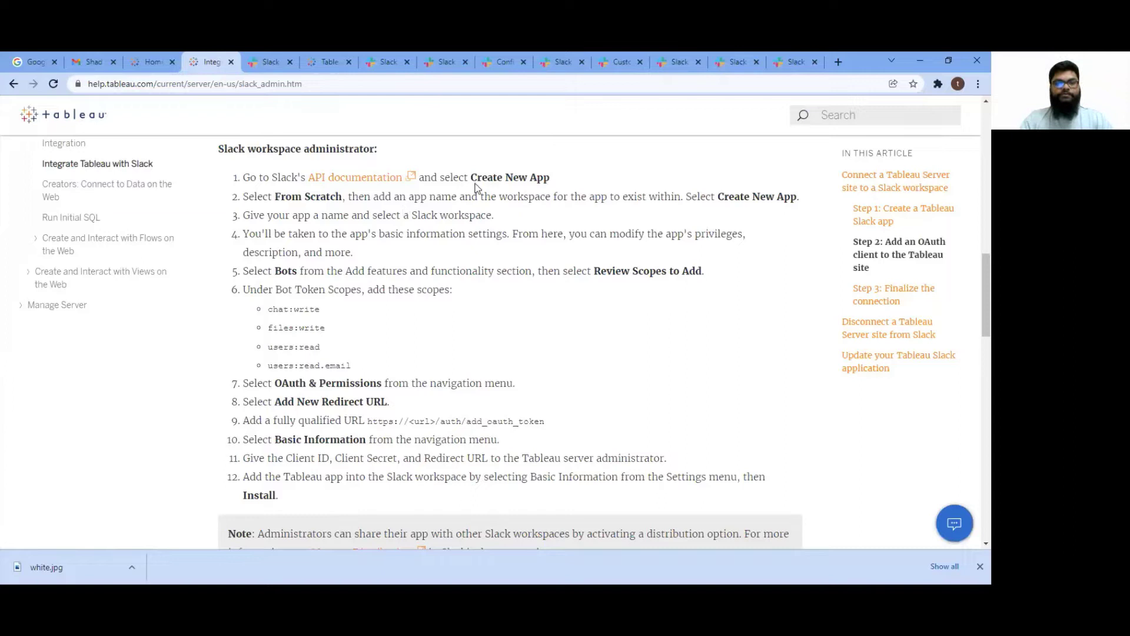
pyautogui.moveTo(469, 174); pyautogui.dragTo(488, 423)
pyautogui.click(520, 229)
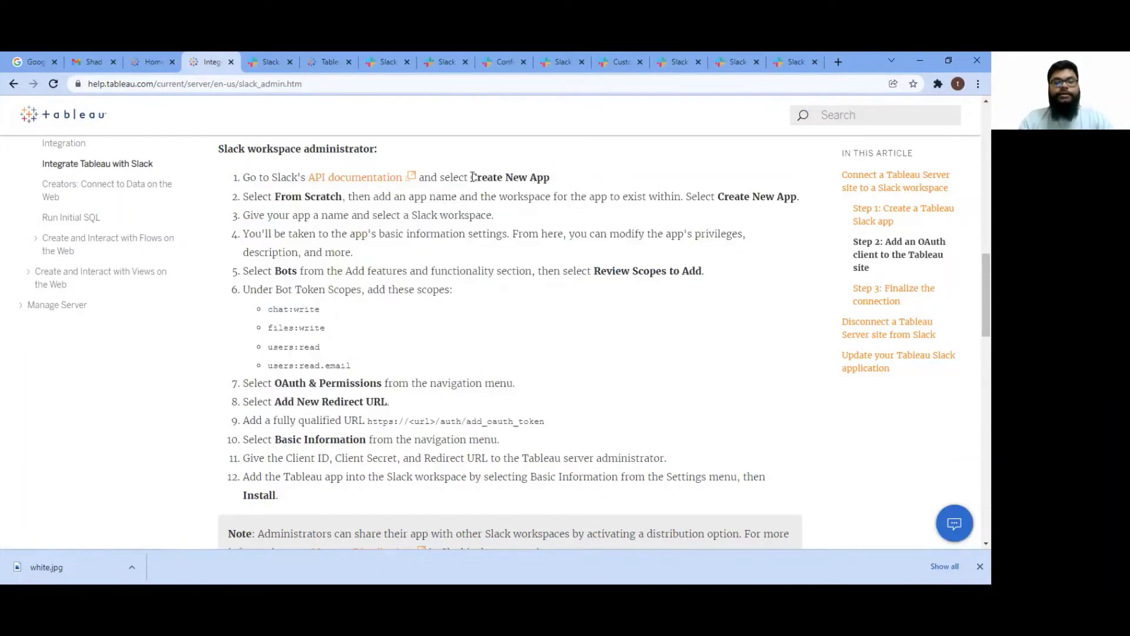
pyautogui.moveTo(473, 177); pyautogui.dragTo(531, 179)
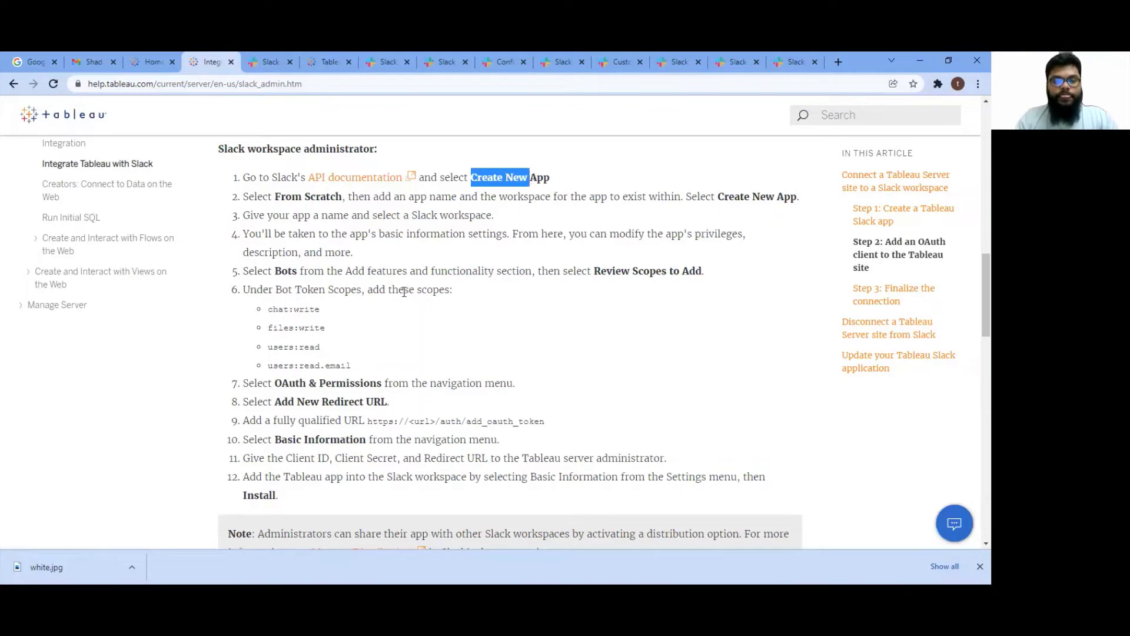
pyautogui.scroll(-1, 404, 291)
pyautogui.scroll(1, 418, 336)
pyautogui.scroll(-1, 418, 337)
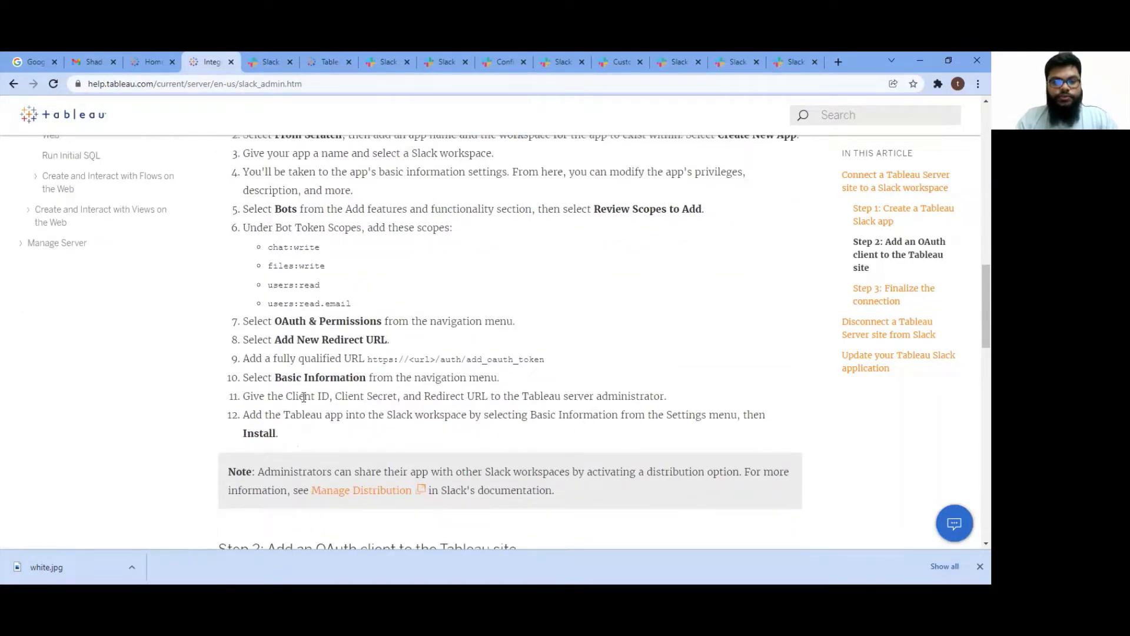
pyautogui.moveTo(307, 399); pyautogui.dragTo(494, 397)
pyautogui.moveTo(562, 397); pyautogui.dragTo(593, 401)
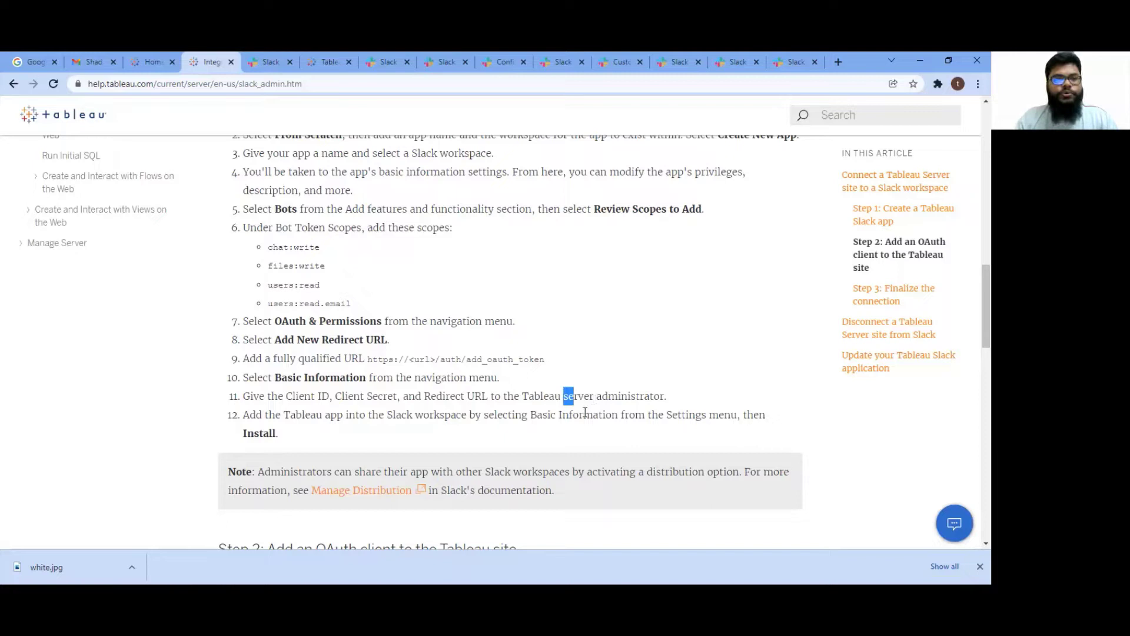
# Disconnect the site from Slack under Settings > Integrations, then go to the Explore projects page.
pyautogui.click(149, 53)
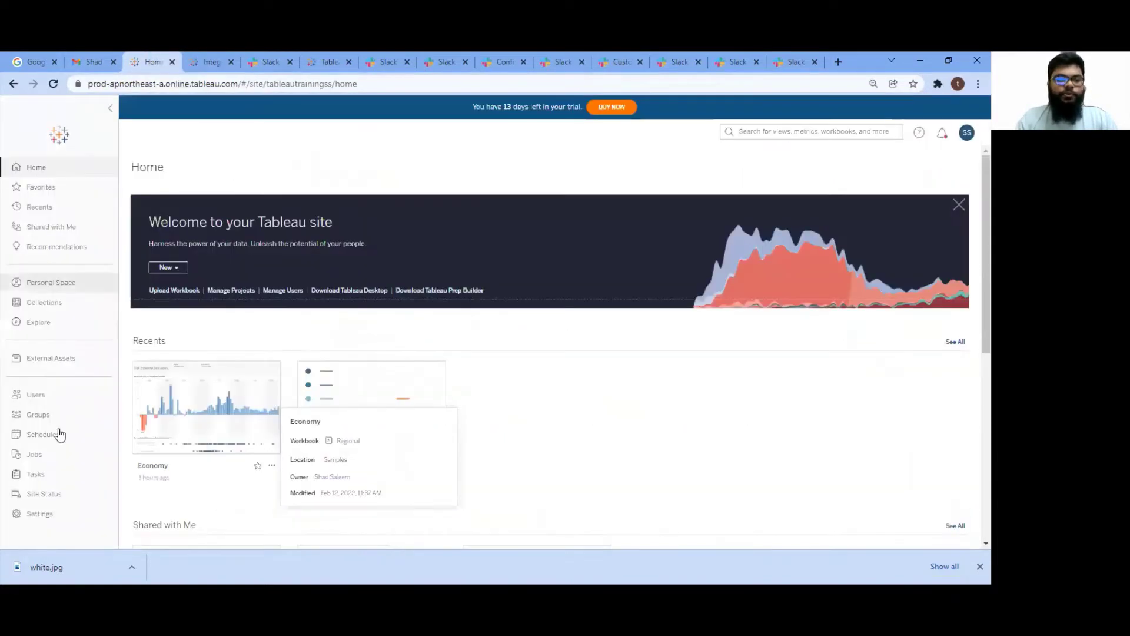
pyautogui.click(50, 518)
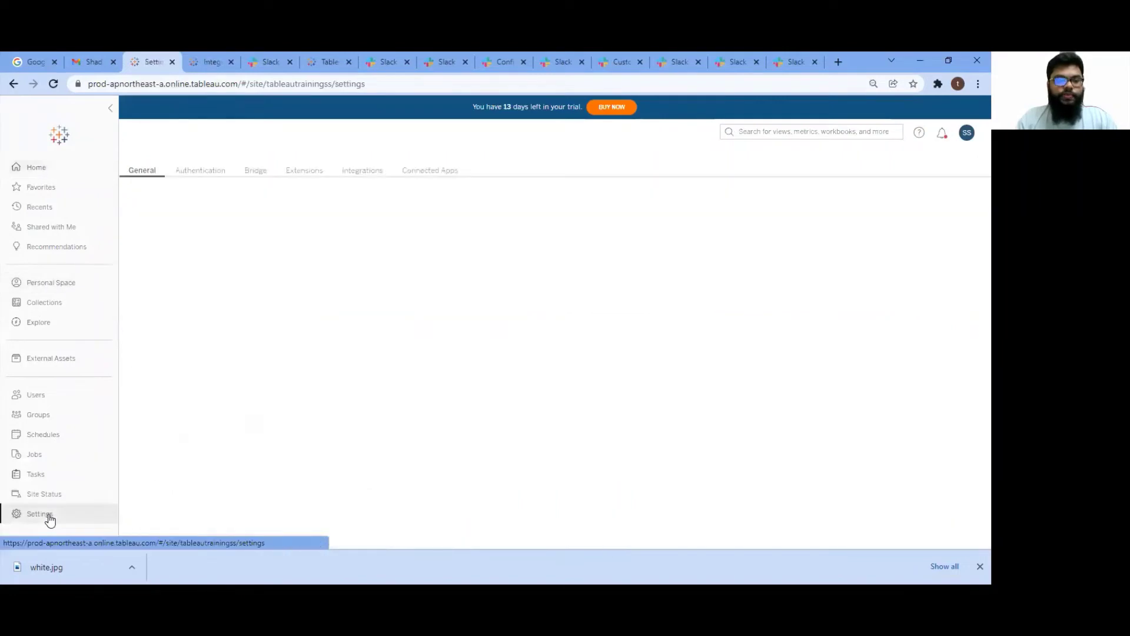
pyautogui.click(360, 172)
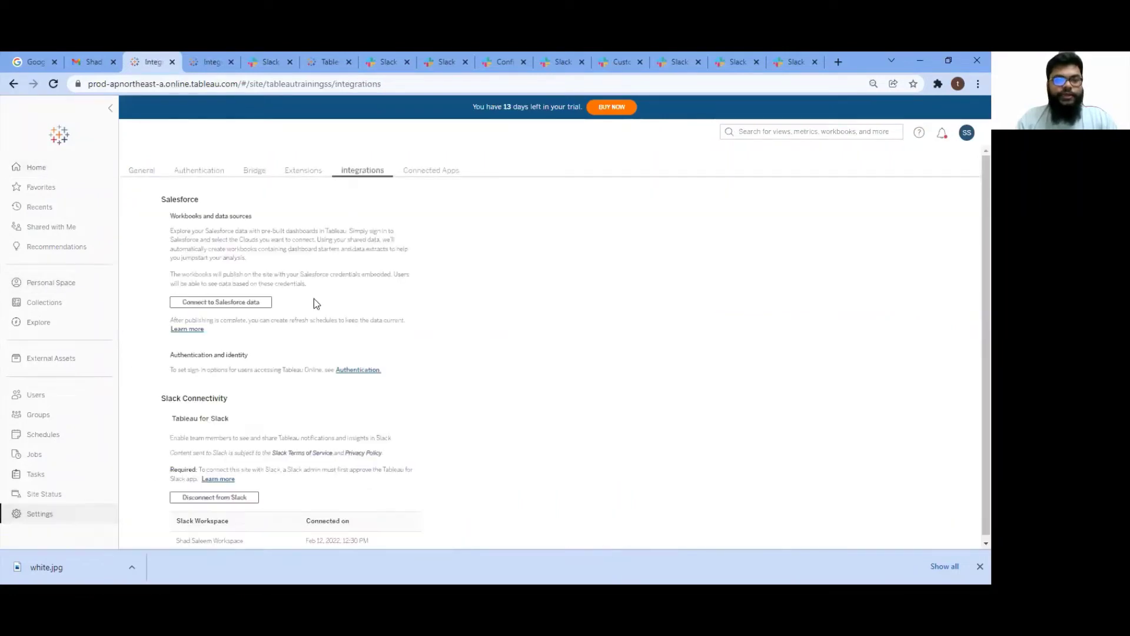
pyautogui.click(217, 494)
pyautogui.click(570, 341)
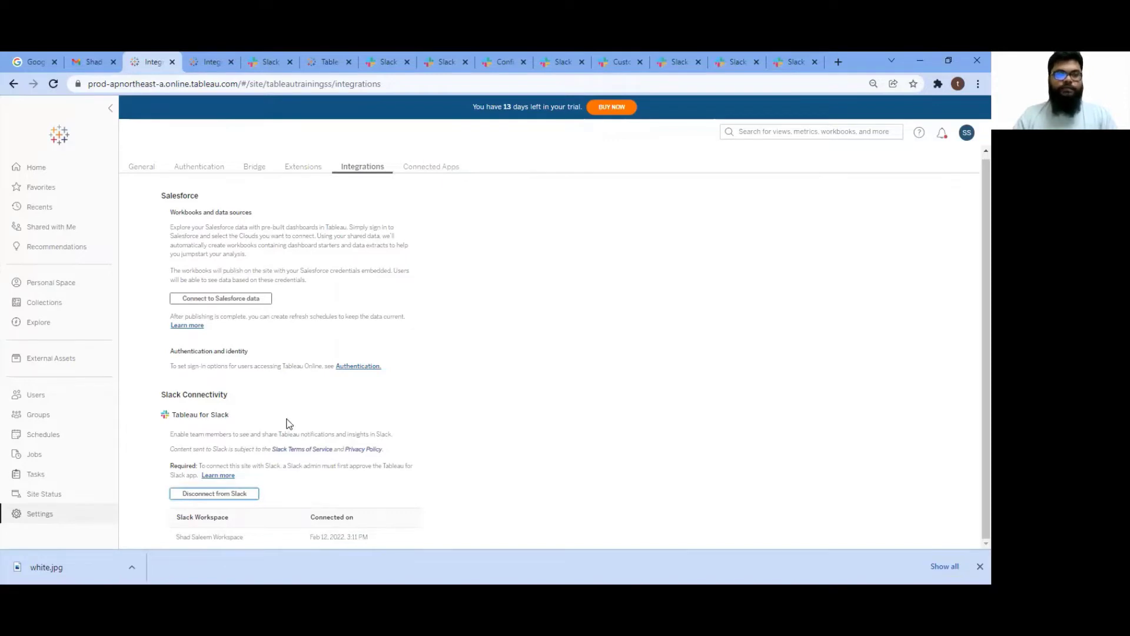
pyautogui.click(40, 328)
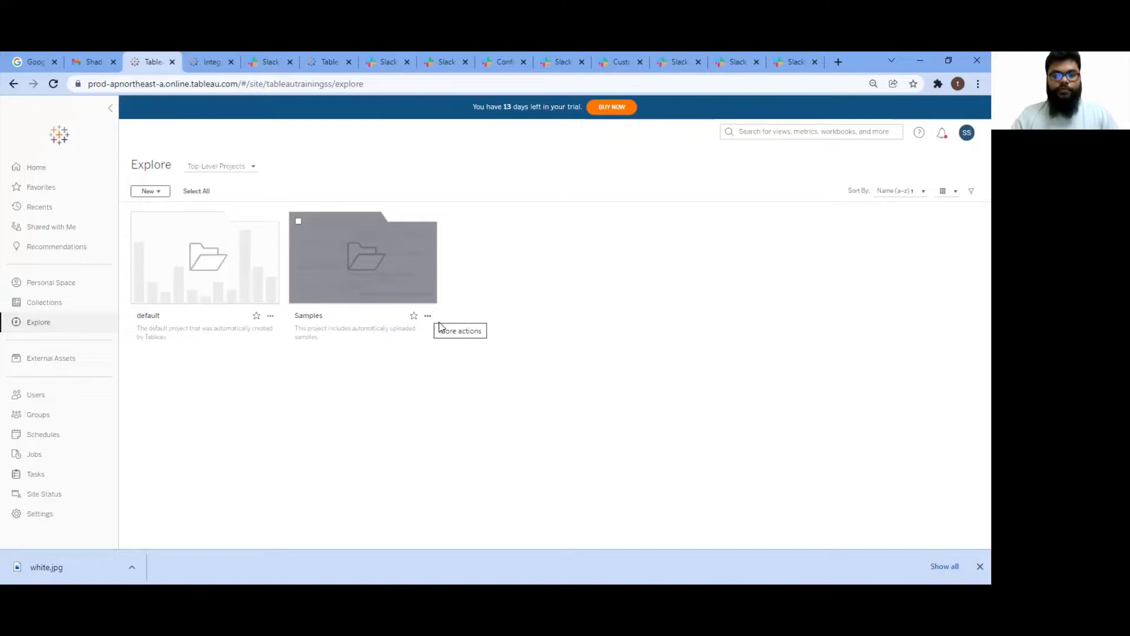
# Share the Samples project with a colleague found by typing part of their name.
pyautogui.moveTo(346, 266)
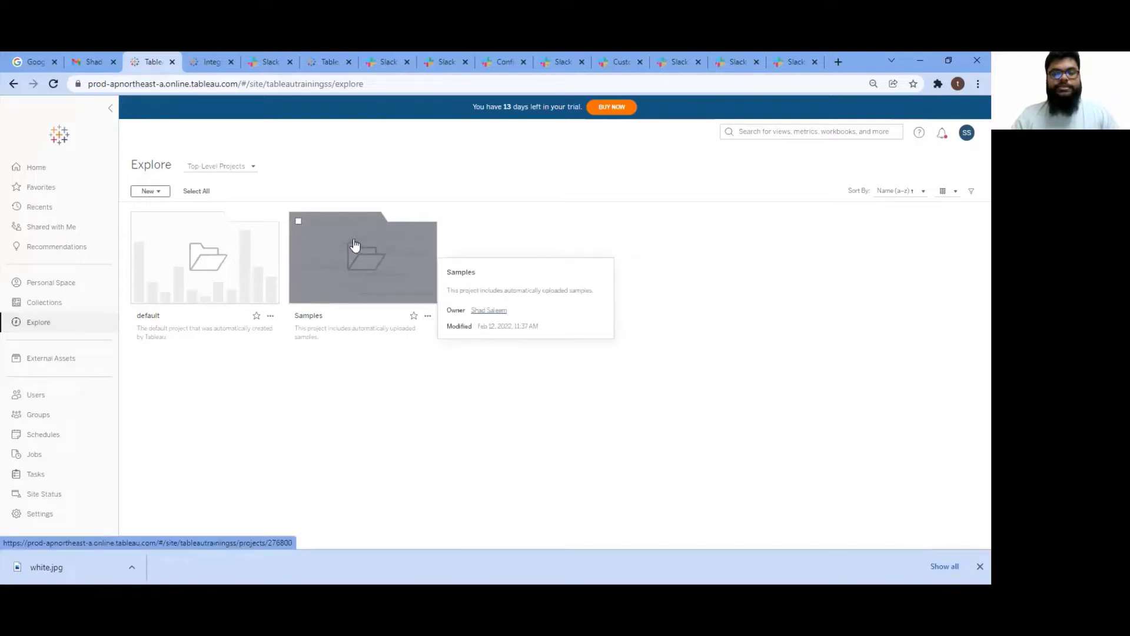
pyautogui.click(428, 318)
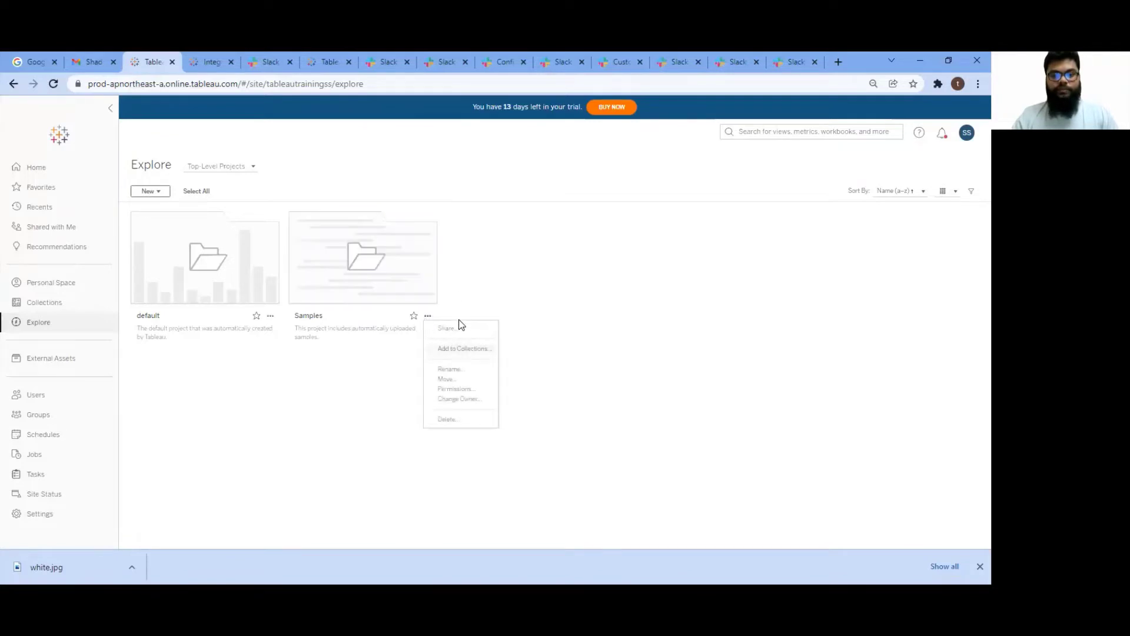
pyautogui.click(449, 328)
pyautogui.write('shad')
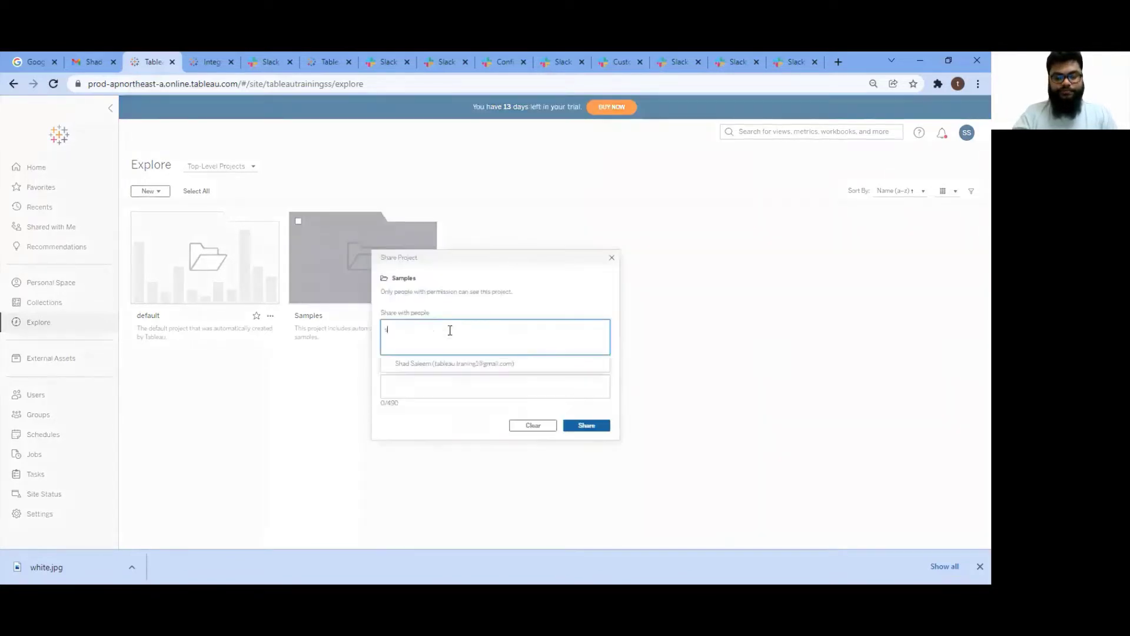
pyautogui.click(454, 365)
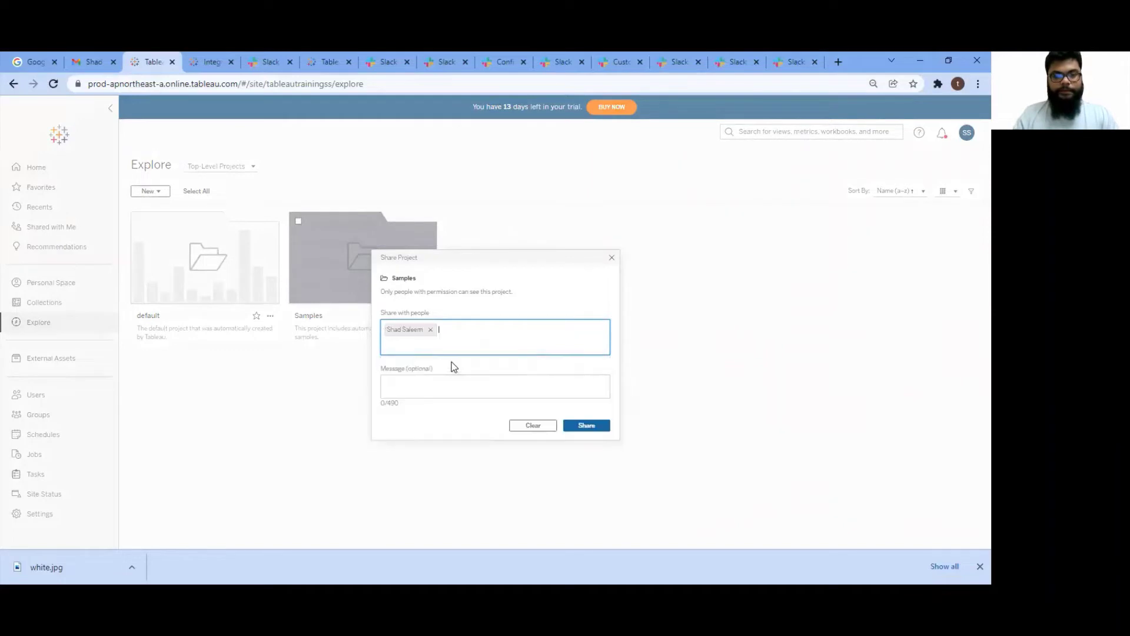
pyautogui.click(594, 429)
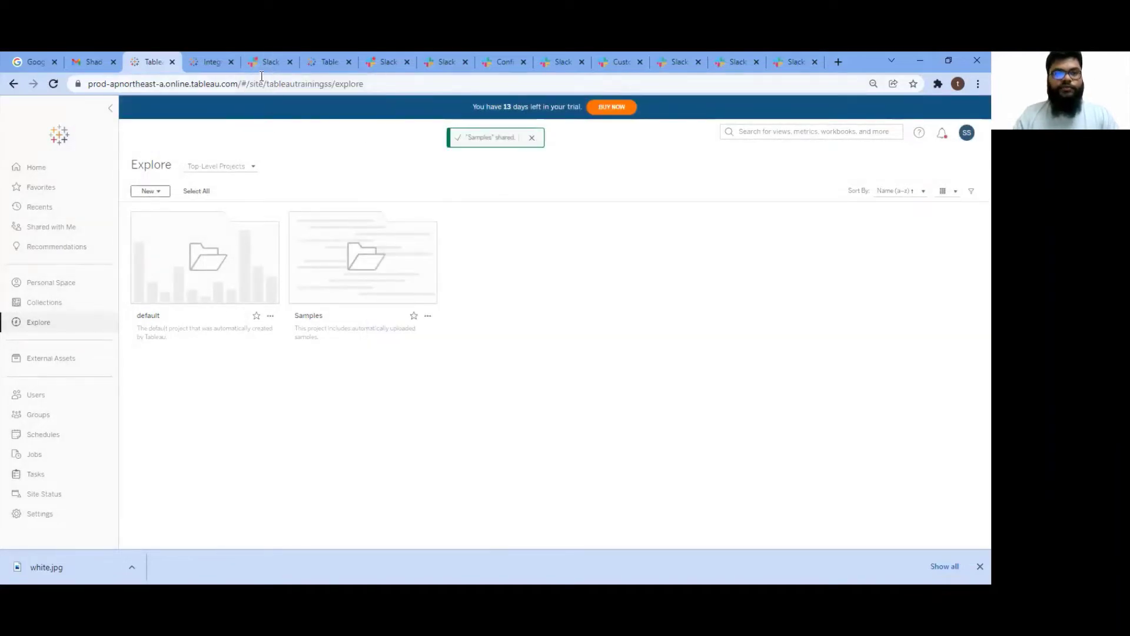
pyautogui.click(372, 63)
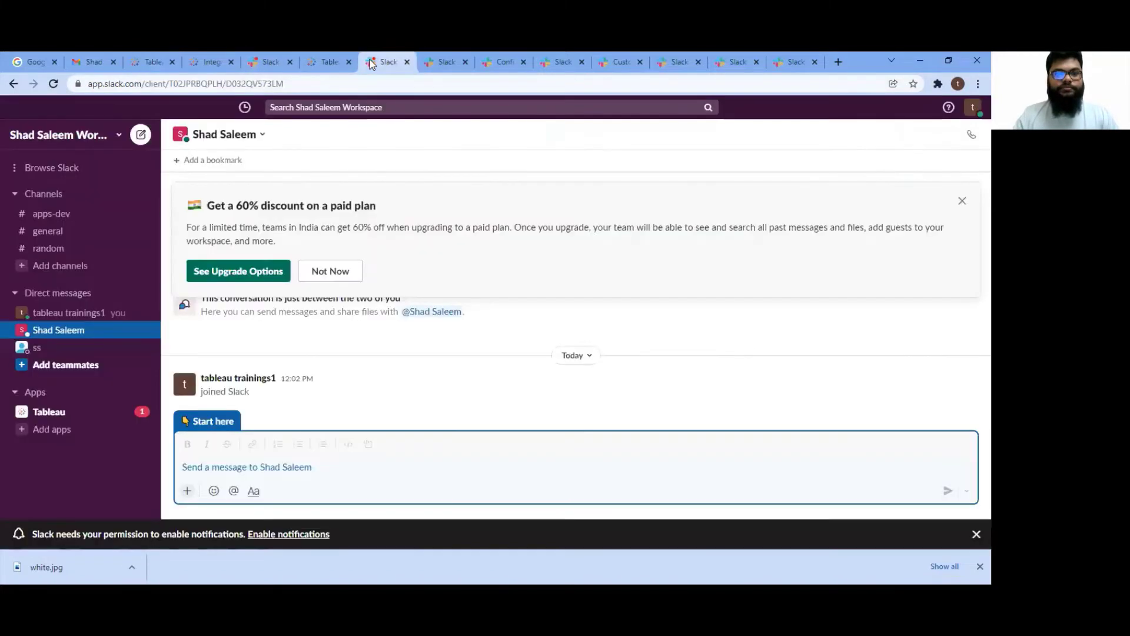
# Check the Samples share notice in Slack's Tableau app, then return to Tableau Online.
pyautogui.click(76, 415)
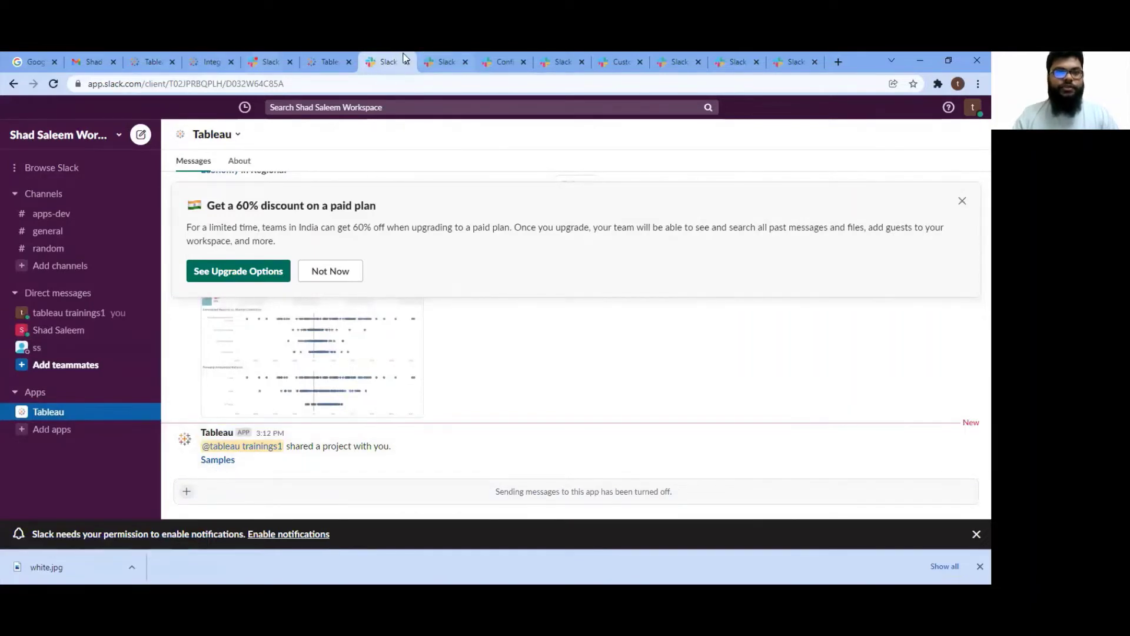
pyautogui.moveTo(301, 51); pyautogui.dragTo(139, 51)
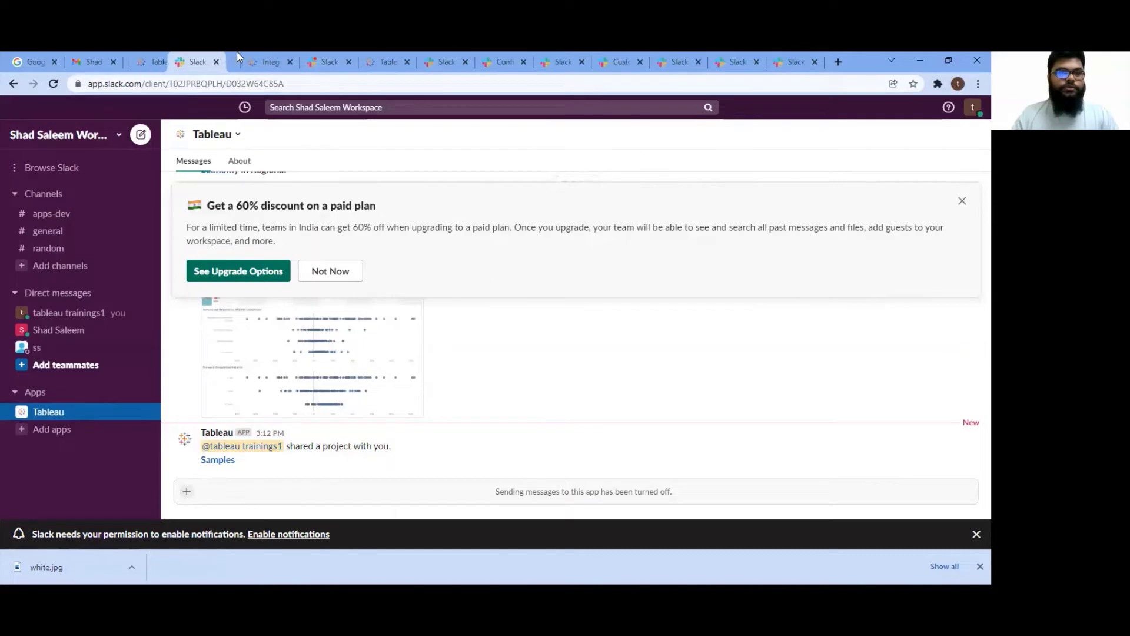
pyautogui.click(140, 56)
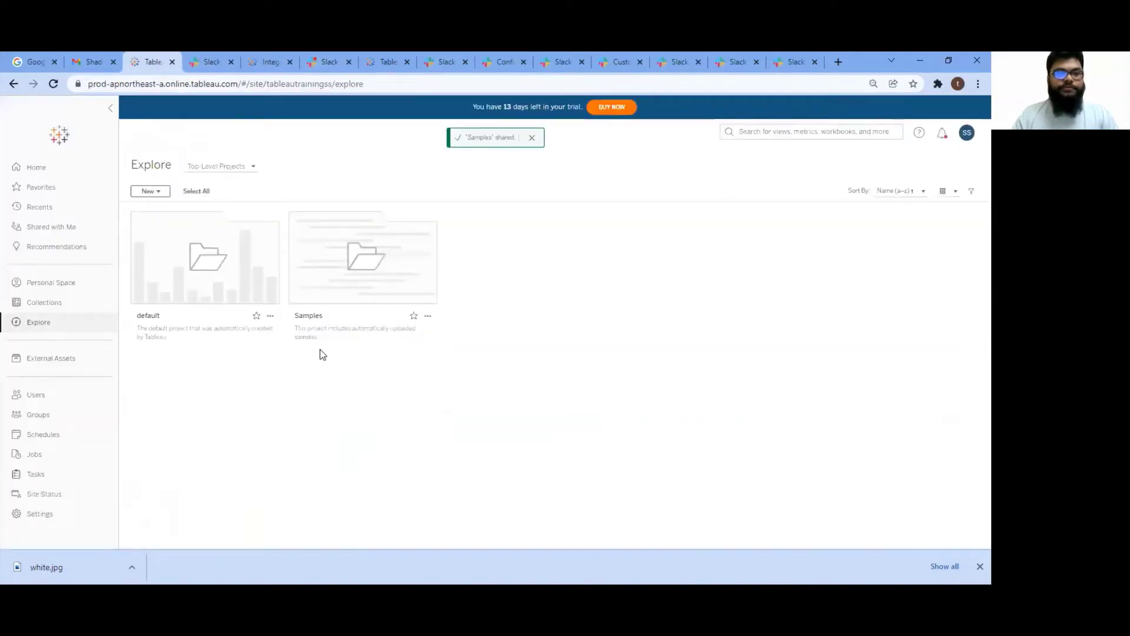
# Open the Samples project and share the Regional workbook with the suggested colleague.
pyautogui.click(347, 269)
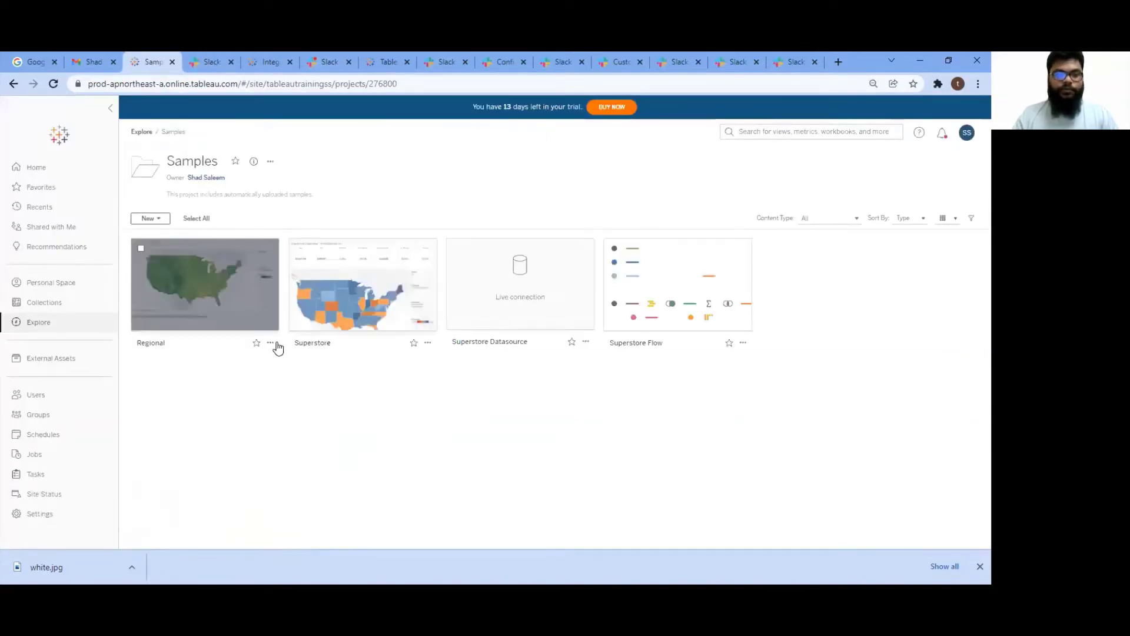
pyautogui.click(270, 343)
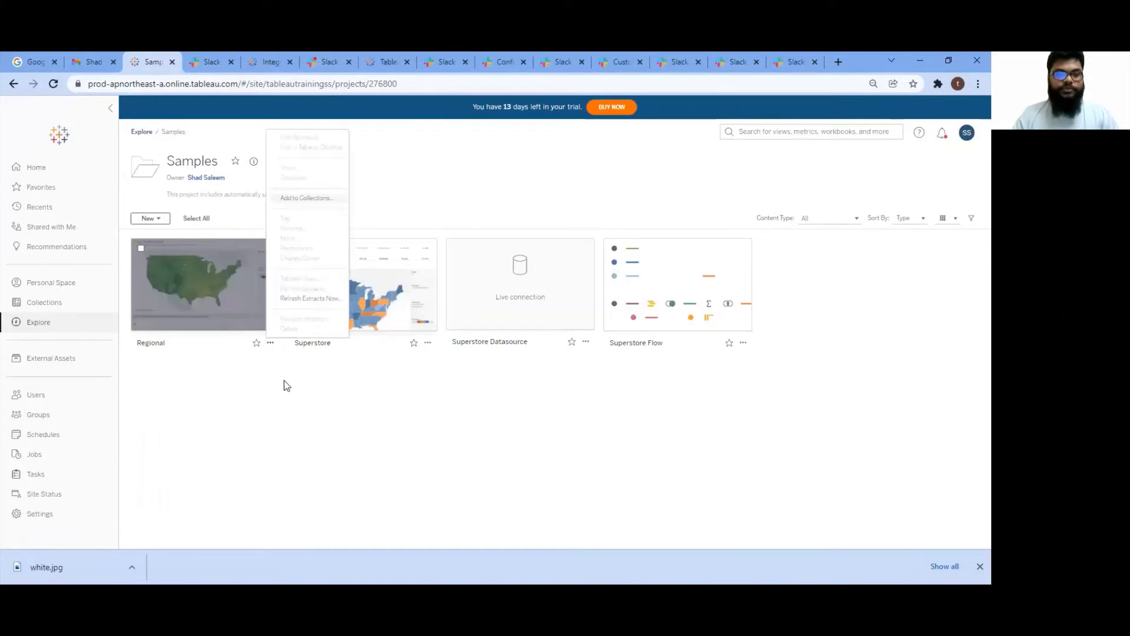
pyautogui.click(296, 170)
pyautogui.write('shad')
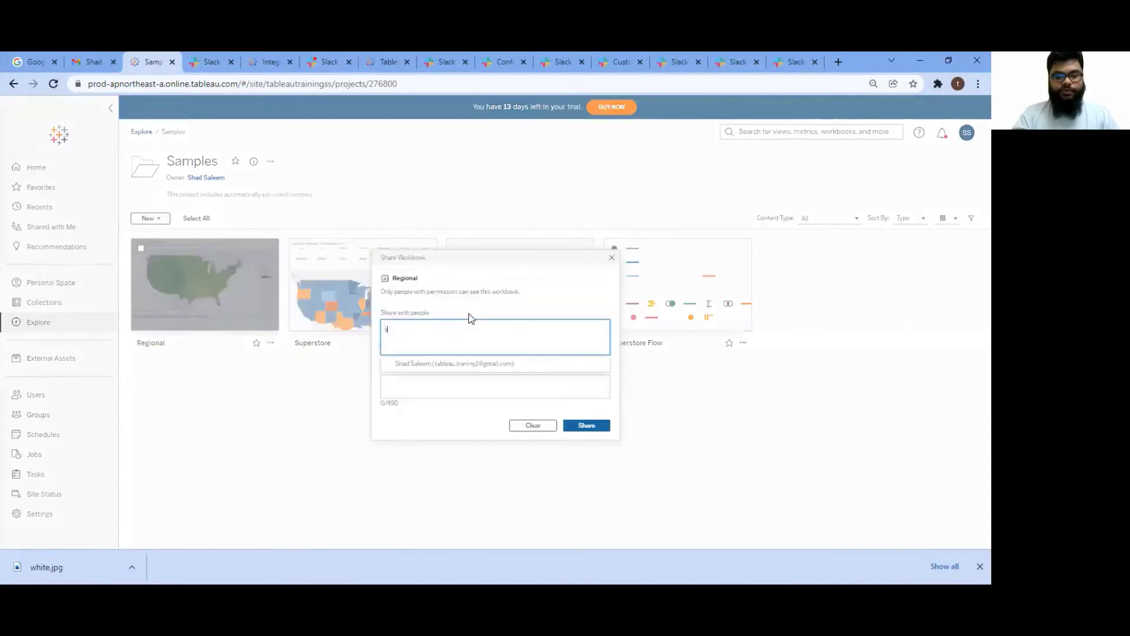
pyautogui.click(443, 363)
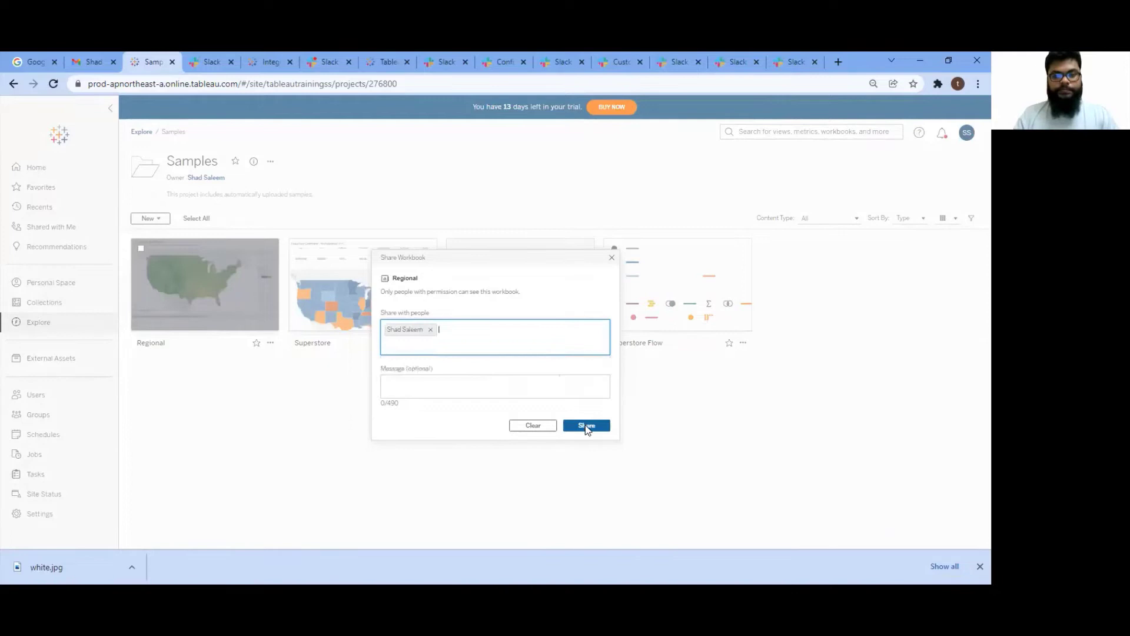
pyautogui.click(585, 426)
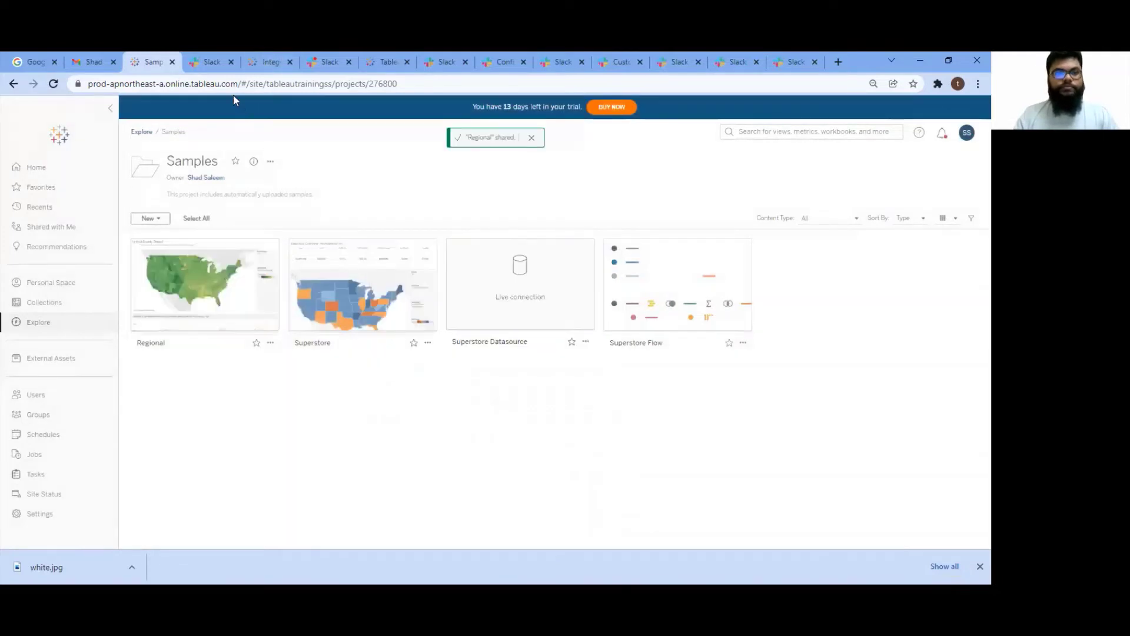
# Open the Regional map snapshot in Slack's image viewer and inspect it at 200% zoom.
pyautogui.click(200, 65)
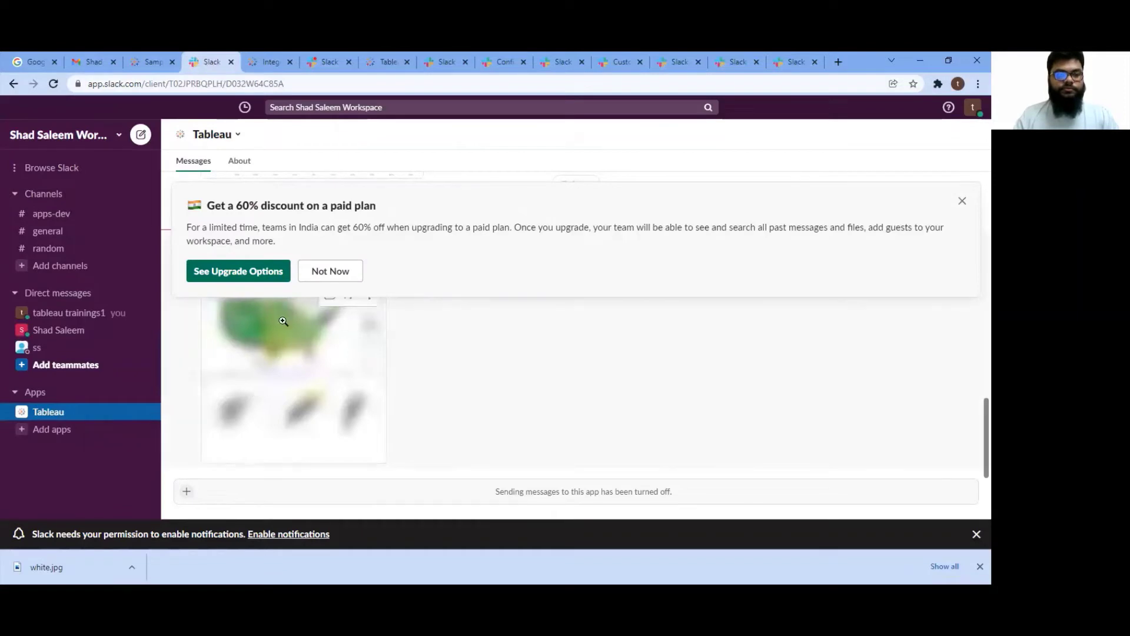
pyautogui.click(286, 351)
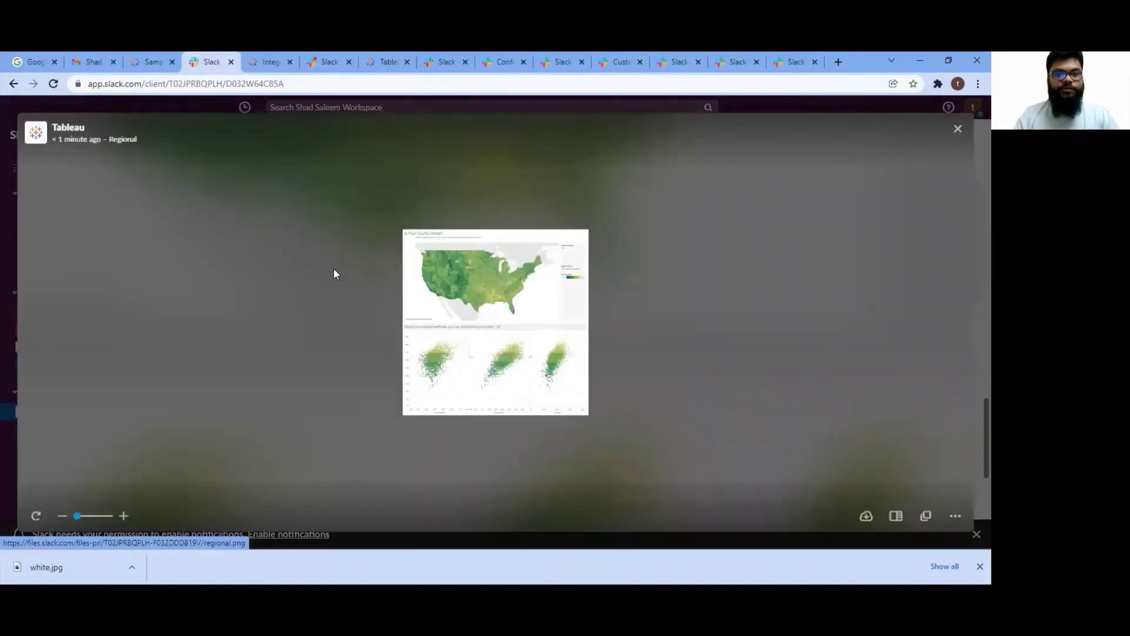
pyautogui.click(493, 328)
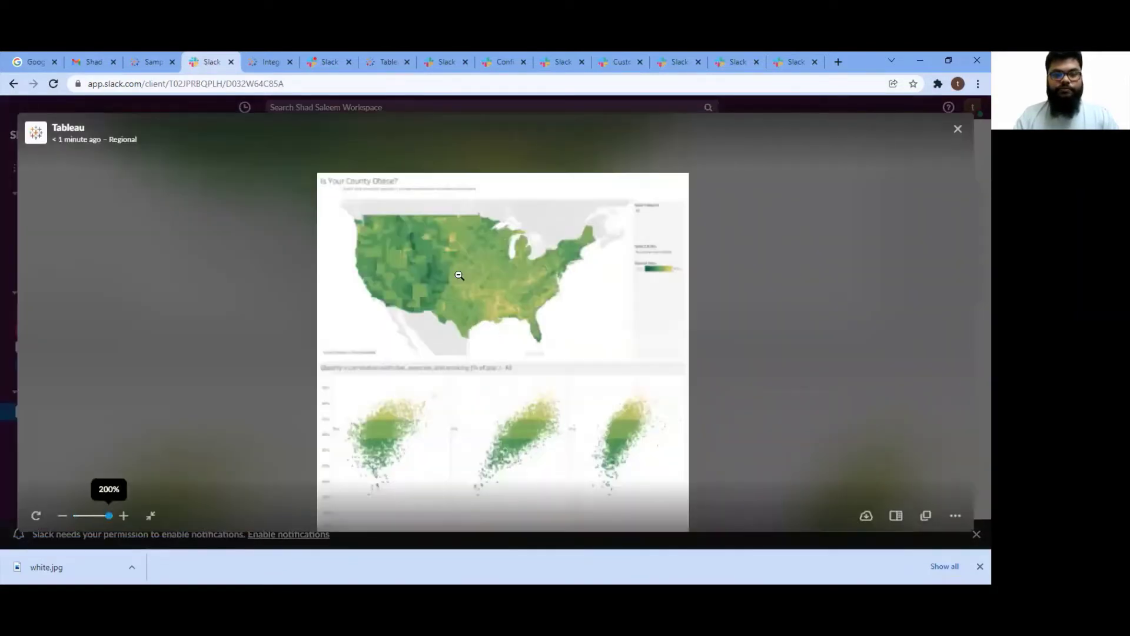
pyautogui.click(514, 276)
pyautogui.click(377, 249)
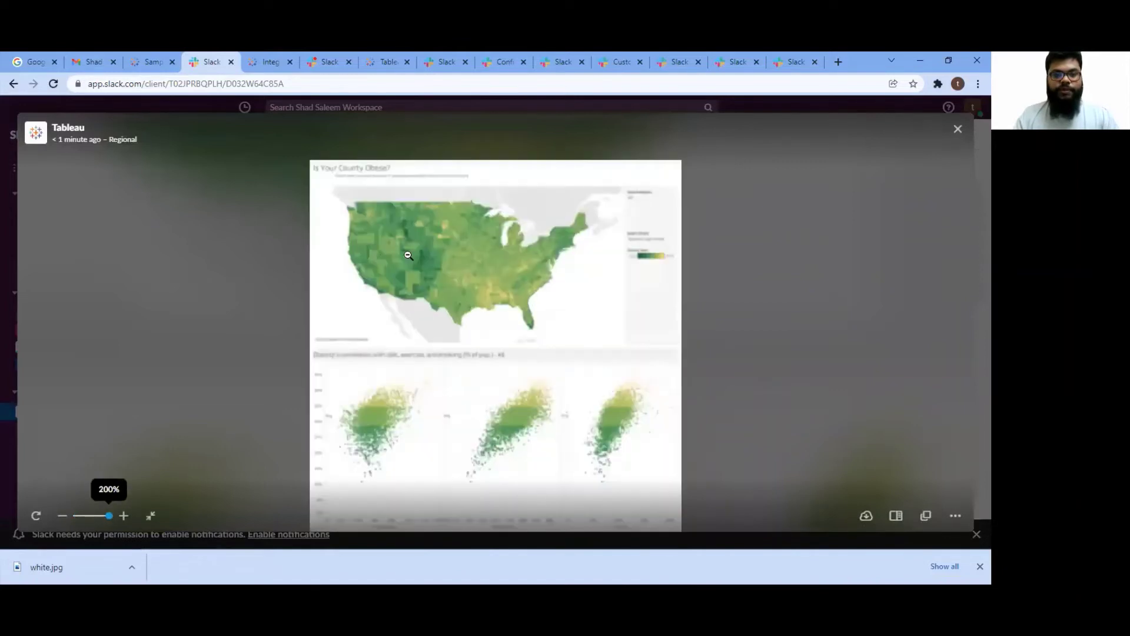
pyautogui.click(308, 373)
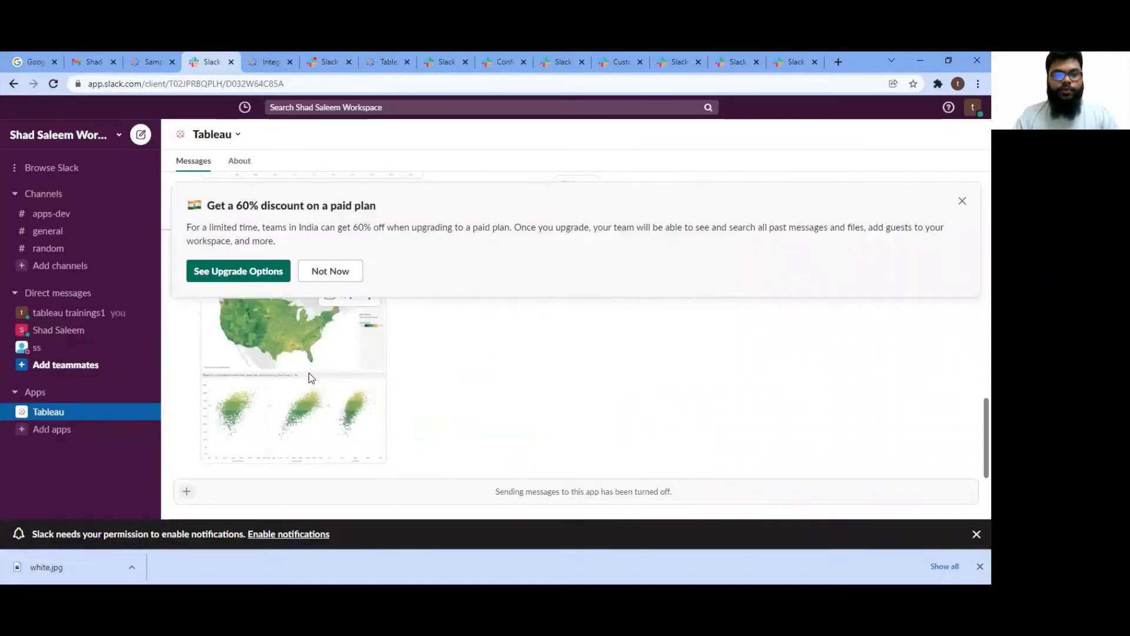
pyautogui.scroll(2, 292, 400)
pyautogui.scroll(-2, 412, 330)
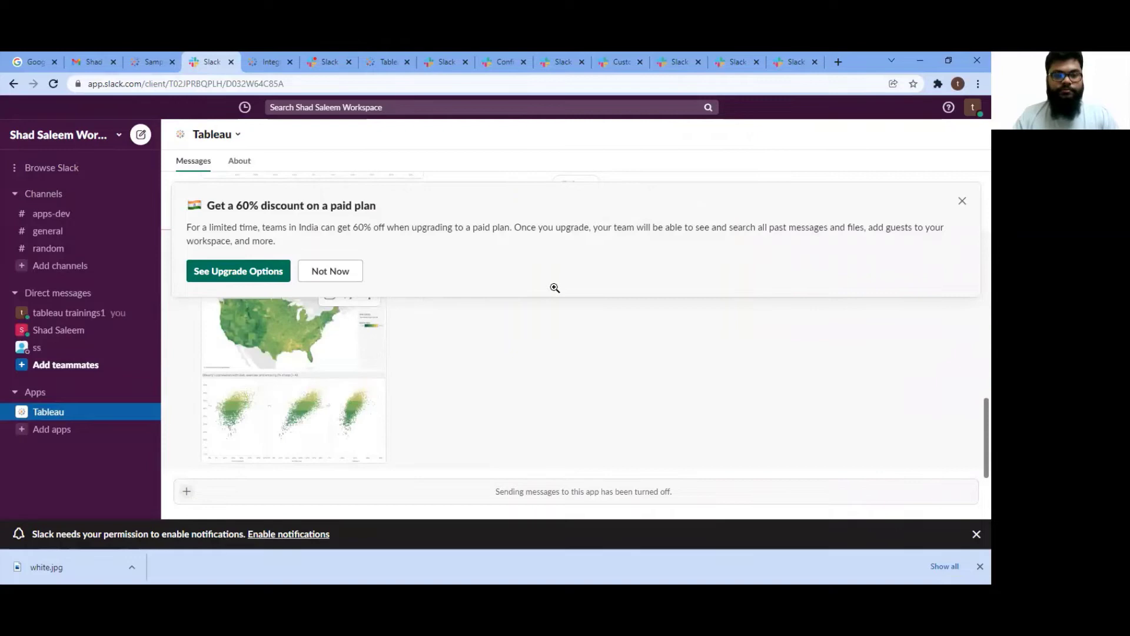
# Reopen the workbook snapshot at 200%, close it, and scroll through the Tableau app messages.
pyautogui.click(506, 296)
pyautogui.click(109, 515)
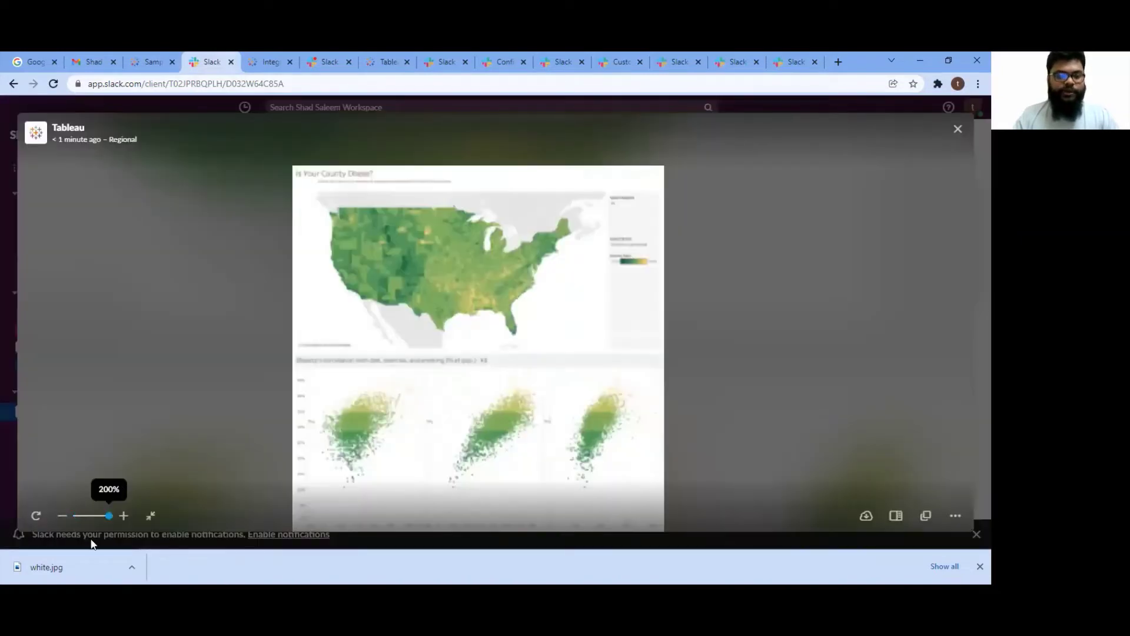
pyautogui.scroll(1, 761, 377)
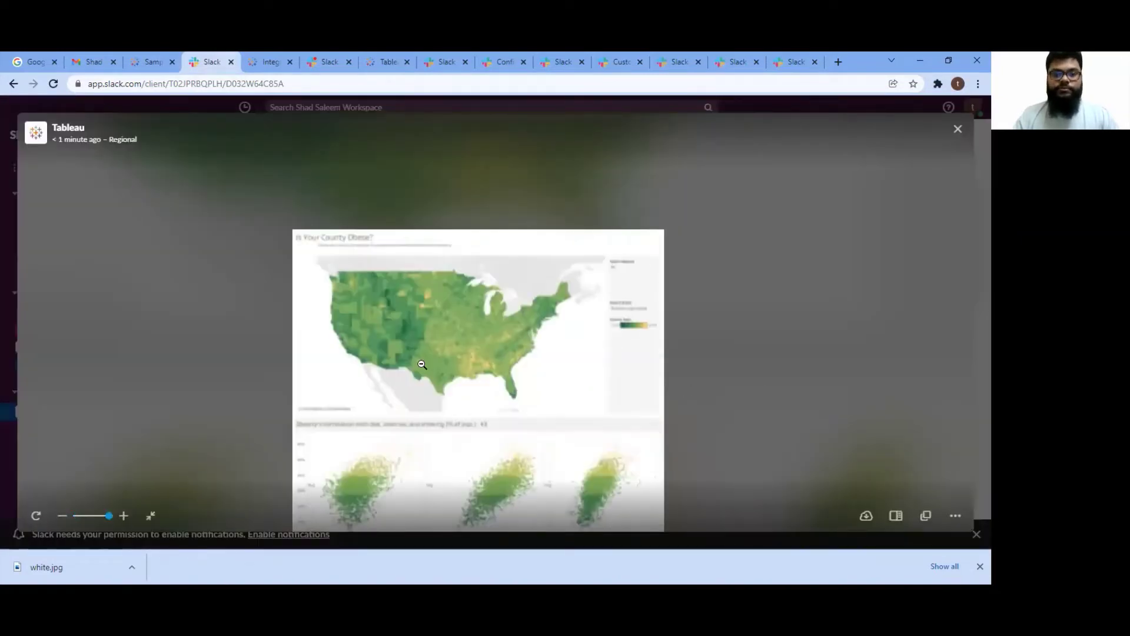
pyautogui.scroll(-3, 789, 340)
pyautogui.press('Escape')
pyautogui.scroll(2, 450, 312)
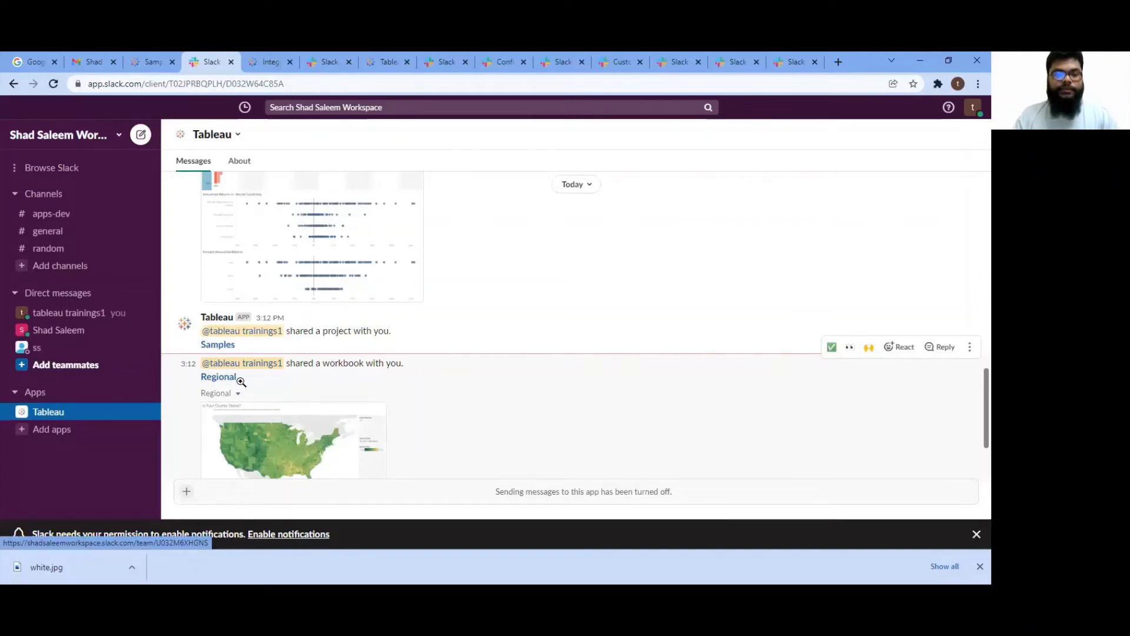
pyautogui.scroll(-2, 241, 381)
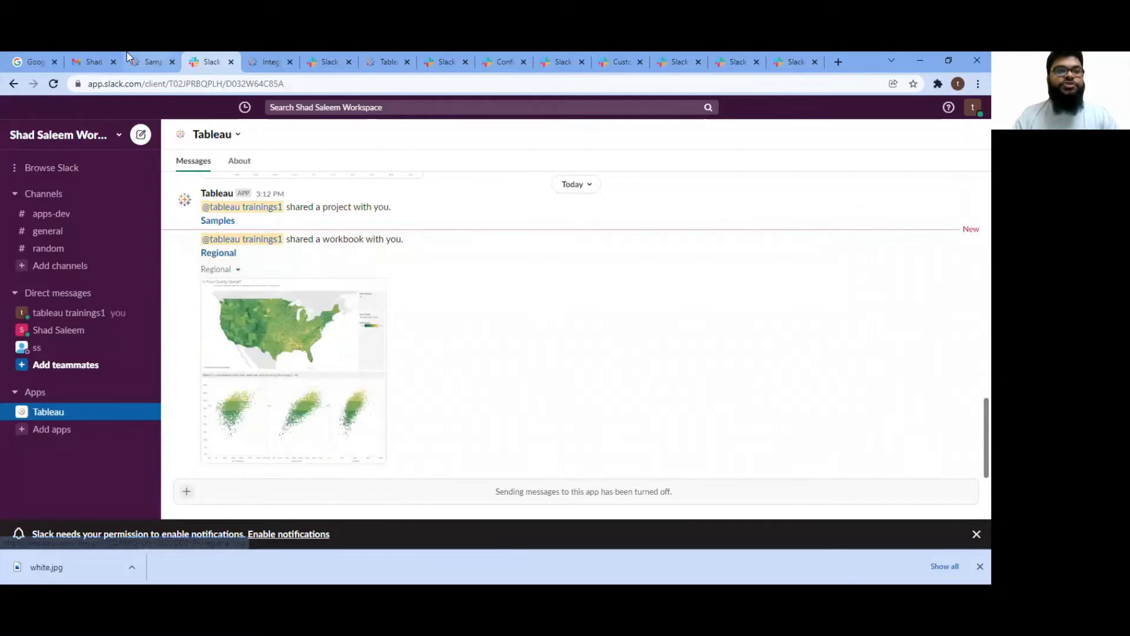
# Share the Regional workbook's Obesity view with the suggested site user.
pyautogui.click(148, 62)
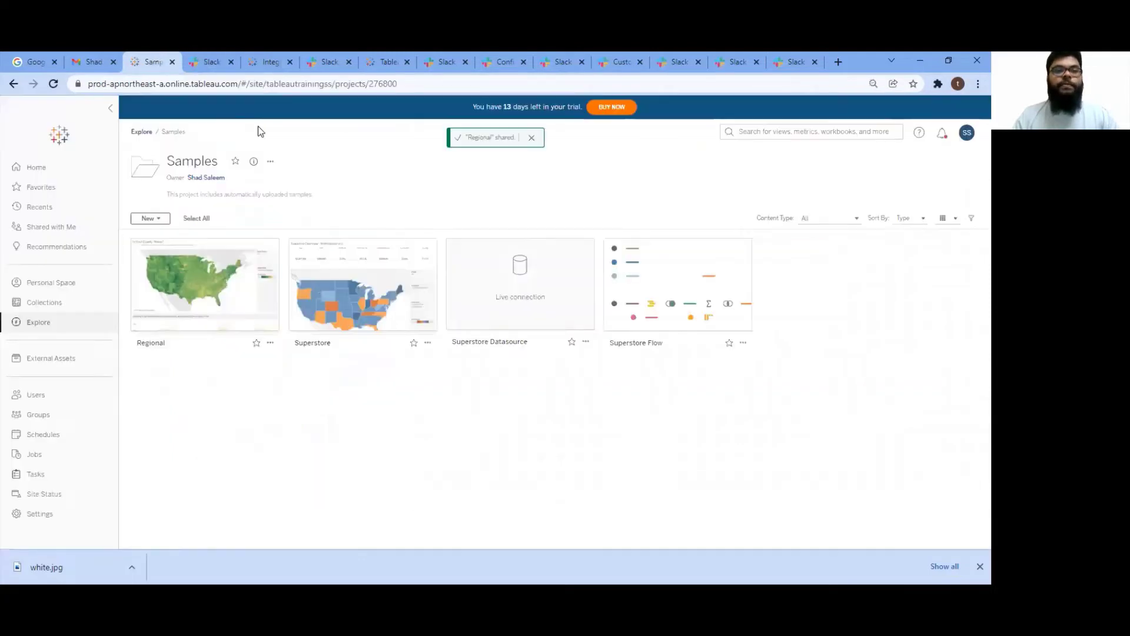
pyautogui.click(187, 275)
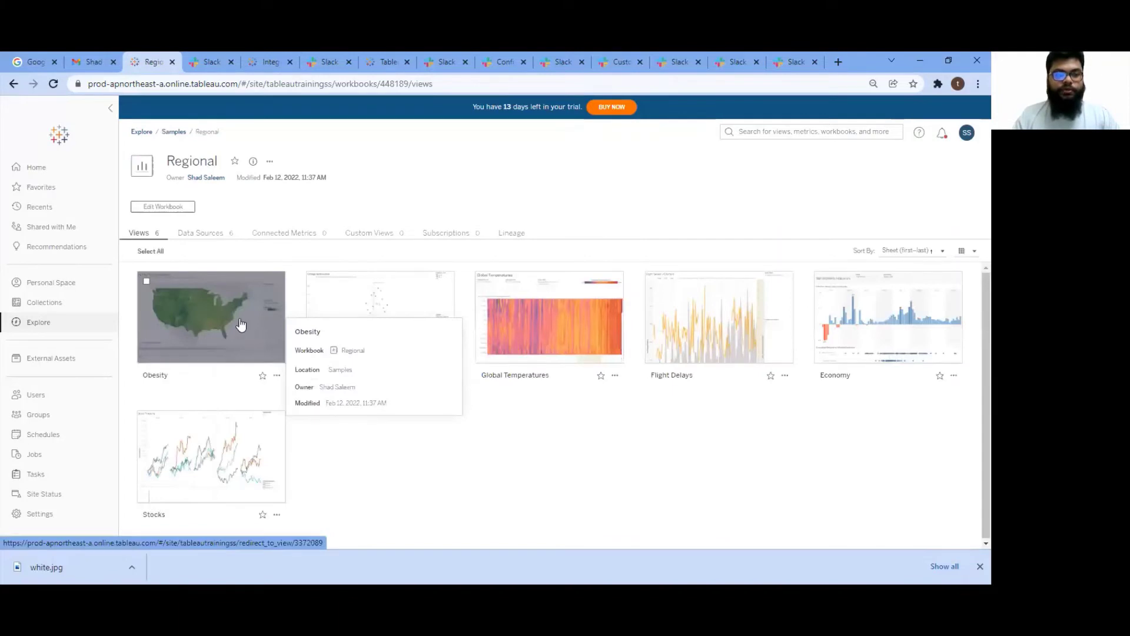
pyautogui.click(277, 377)
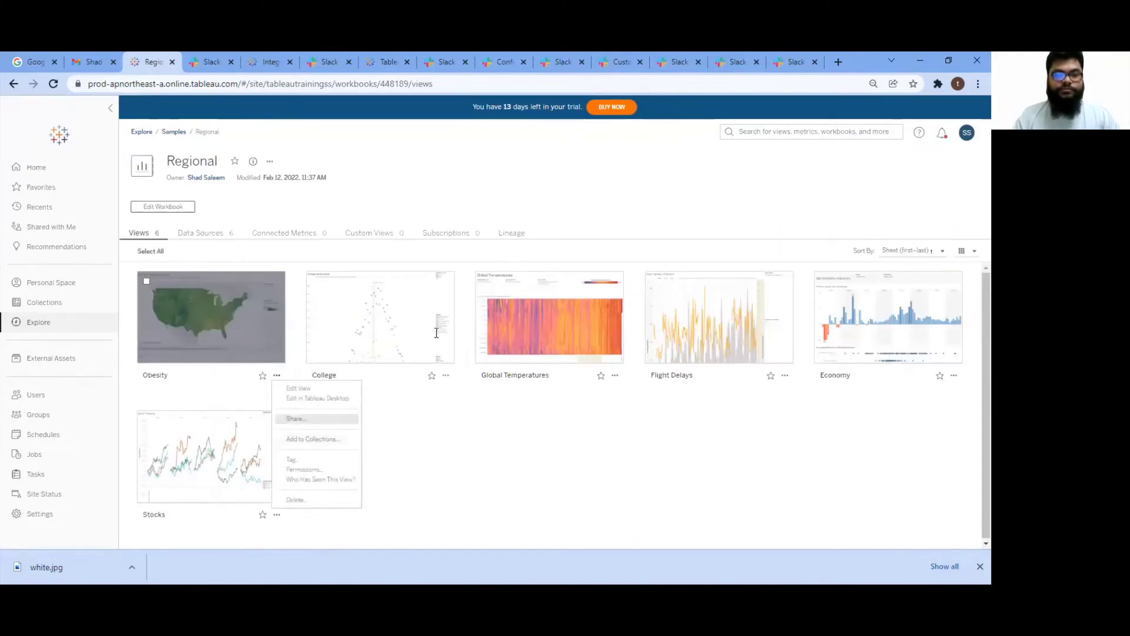
pyautogui.write('sh')
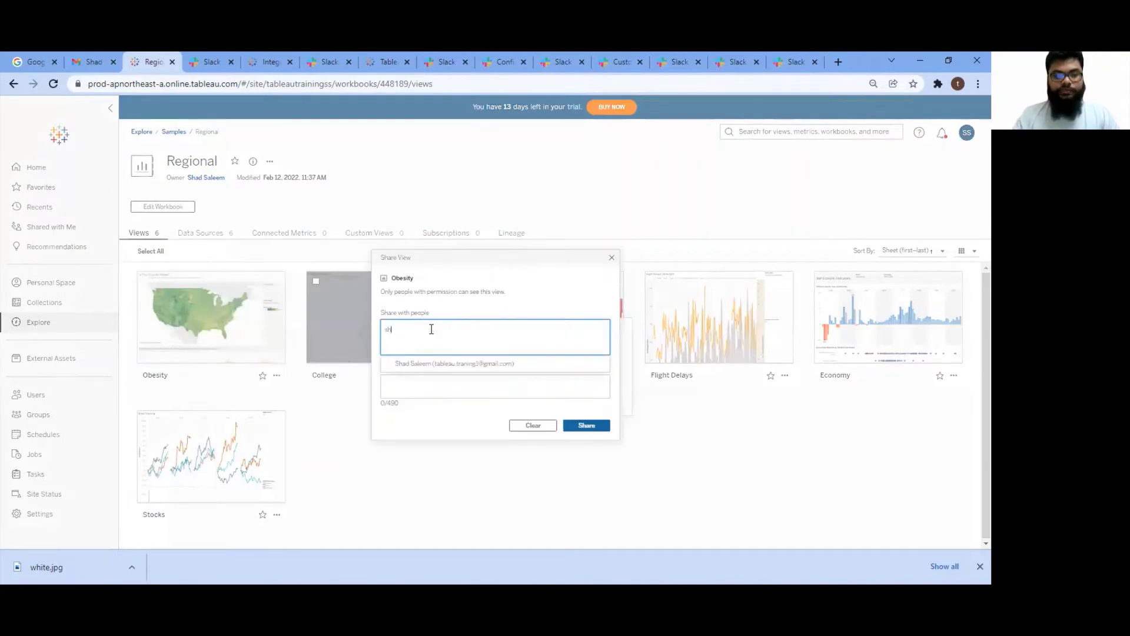
pyautogui.press('Return')
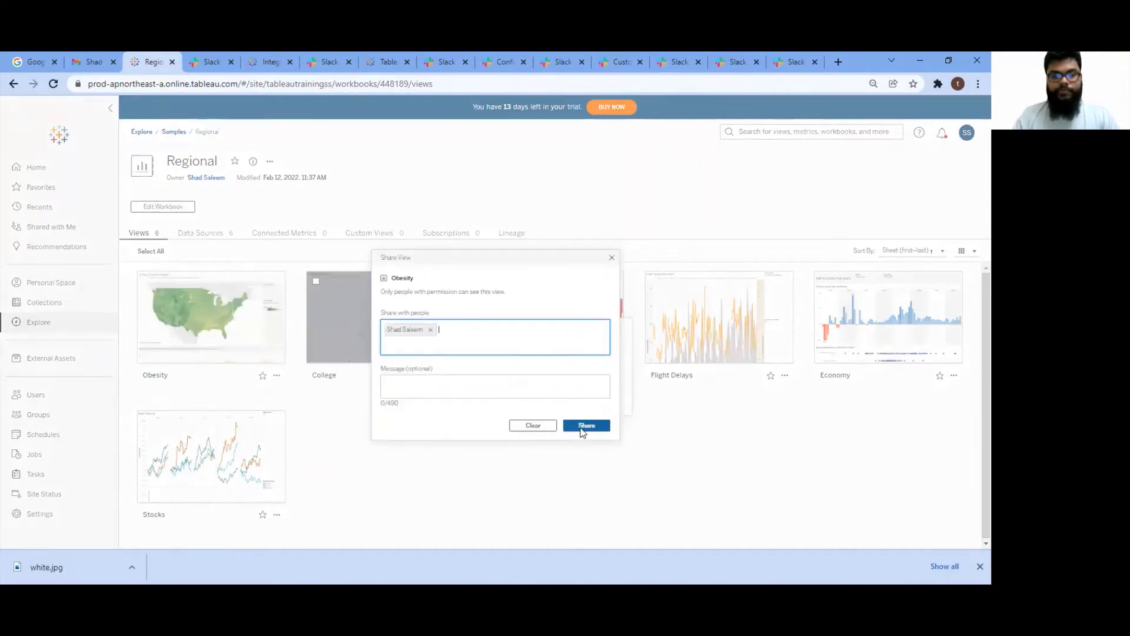
pyautogui.click(586, 425)
pyautogui.click(208, 62)
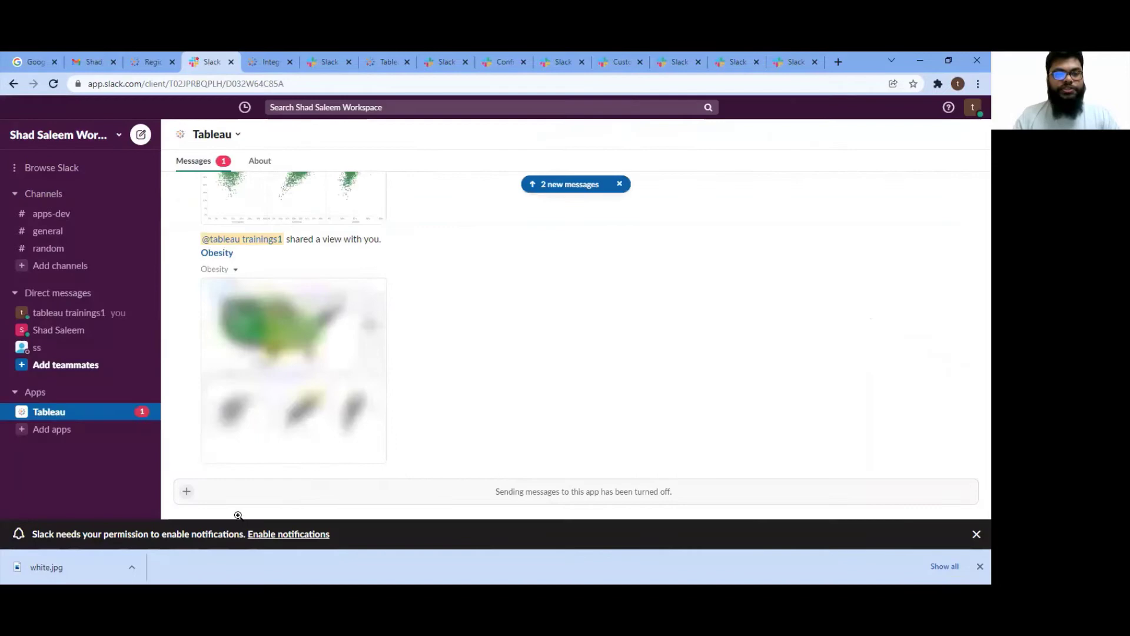
# Enlarge and zoom into the Obesity view snapshot in Slack, then close the viewer.
pyautogui.click(288, 351)
pyautogui.click(566, 321)
pyautogui.click(716, 263)
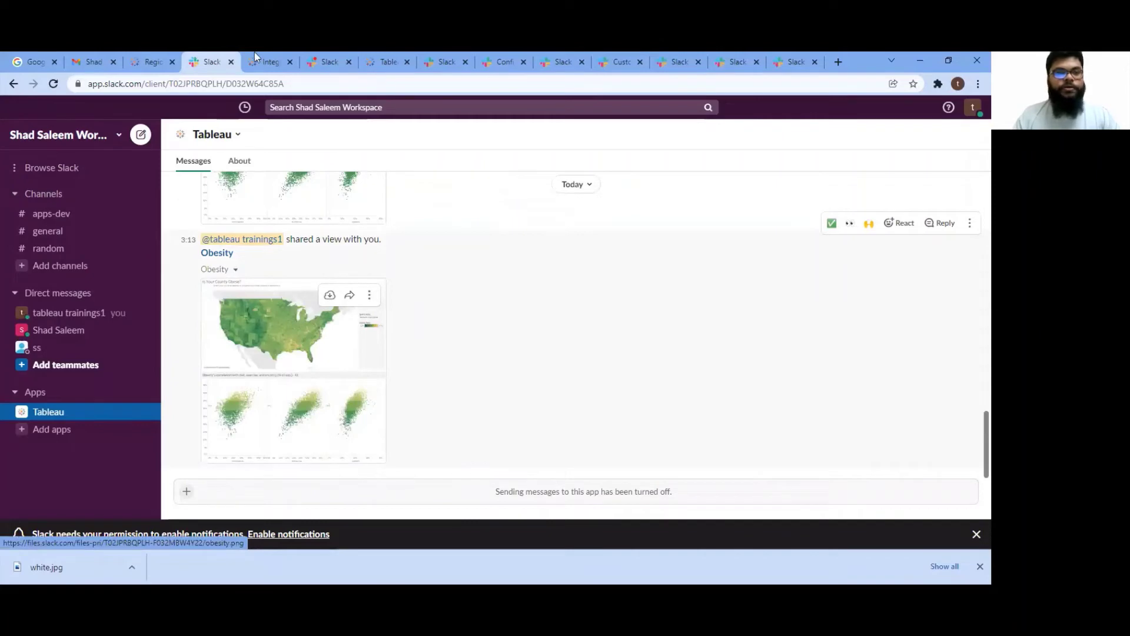
# Return from the Regional workbook via the Explore breadcrumb to the Samples project.
pyautogui.click(147, 53)
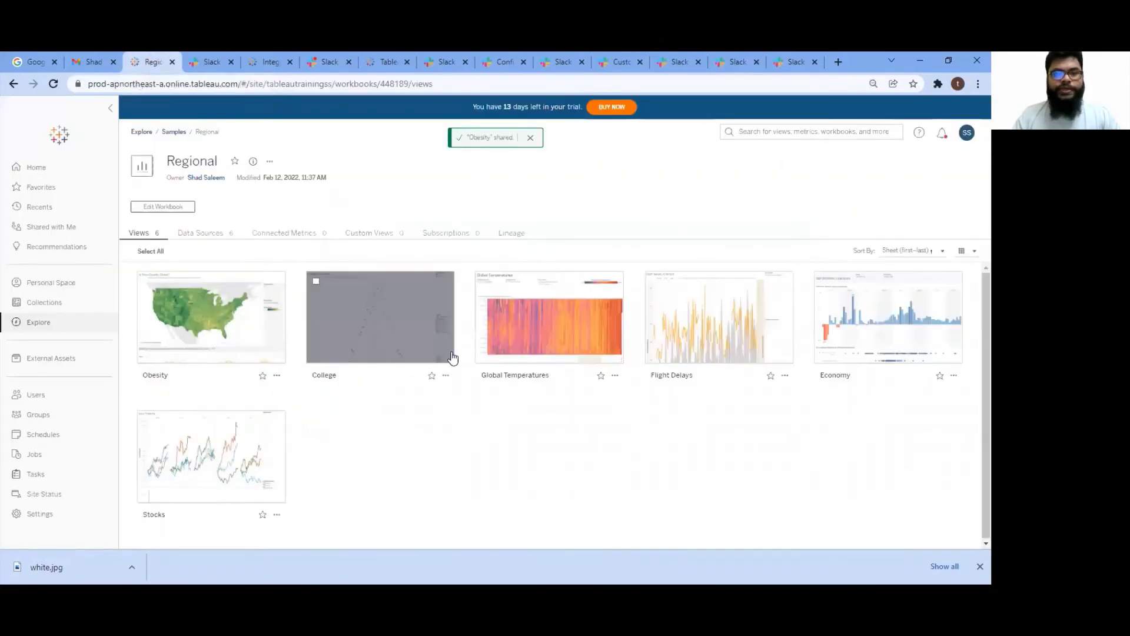
pyautogui.click(147, 133)
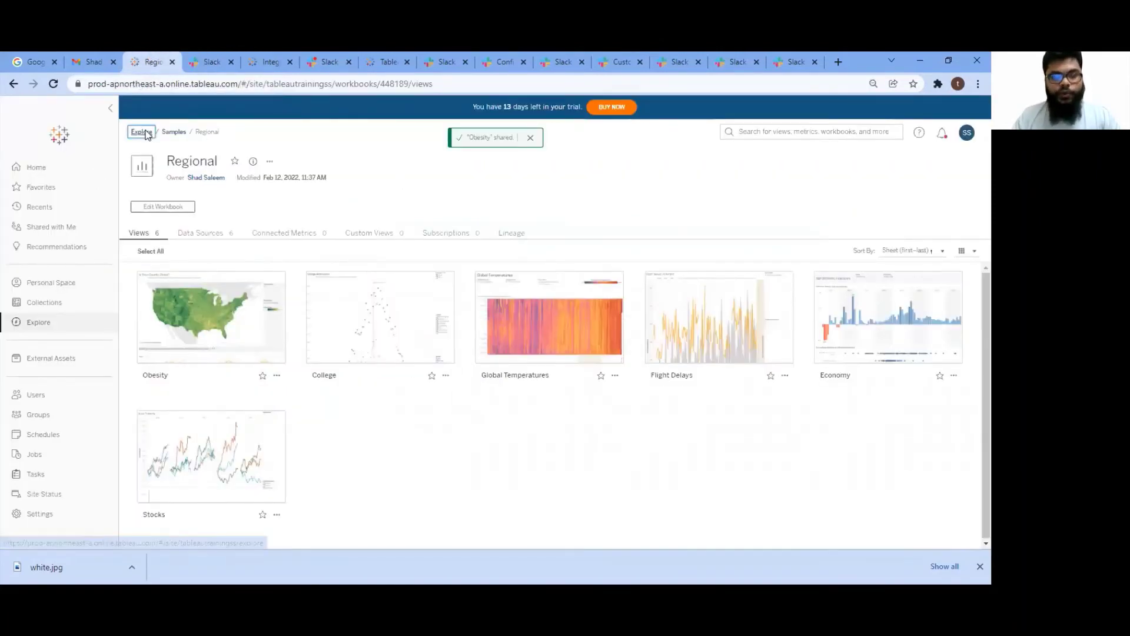
pyautogui.moveTo(336, 268)
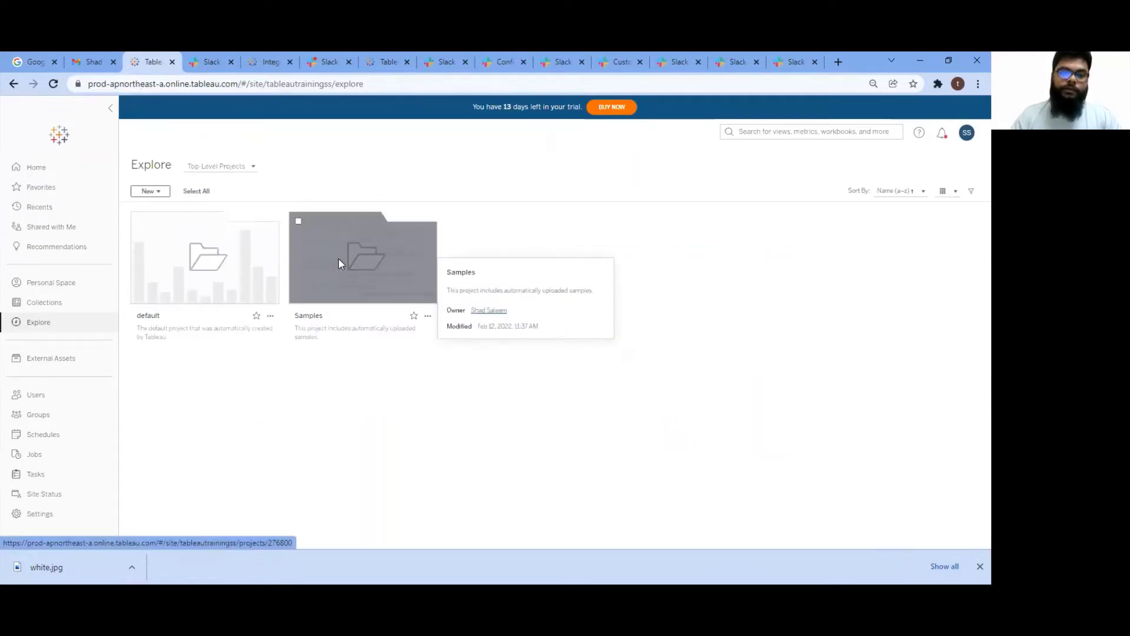
pyautogui.click(339, 265)
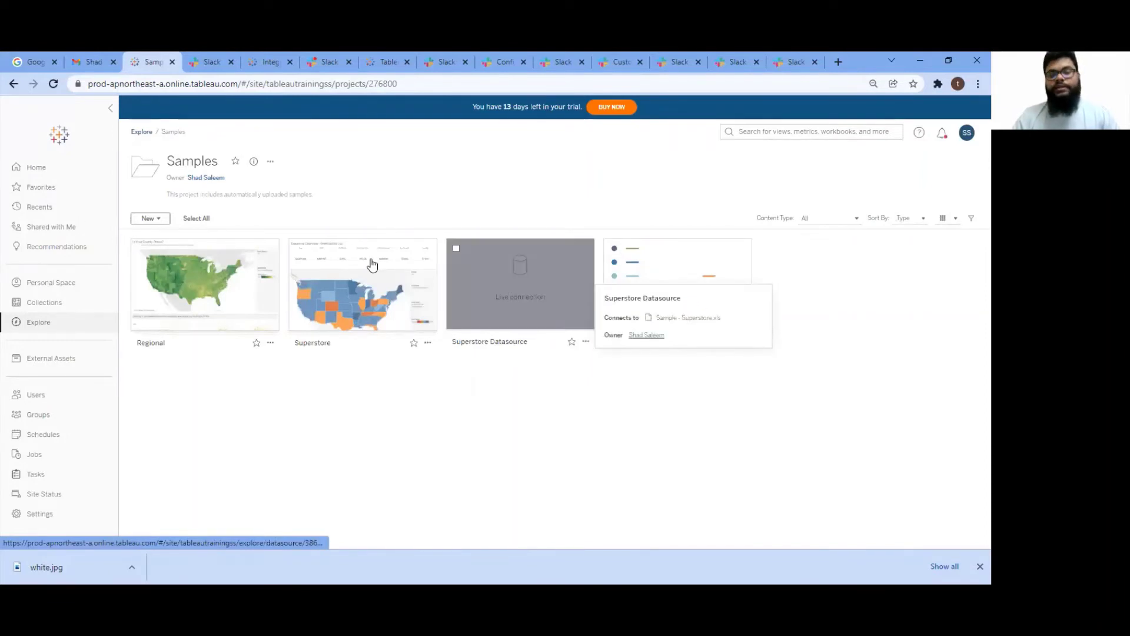
pyautogui.moveTo(372, 265)
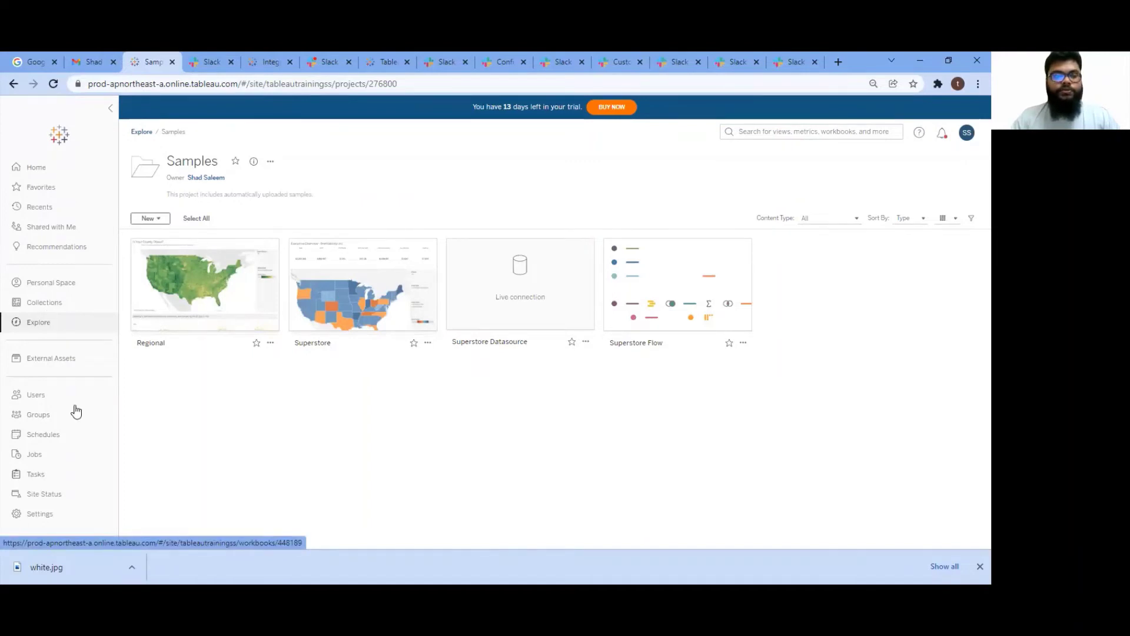
# Browse to Samples > Regional workbook and open its Economy view with the S&P Economic Indicators dashboard.
pyautogui.click(39, 325)
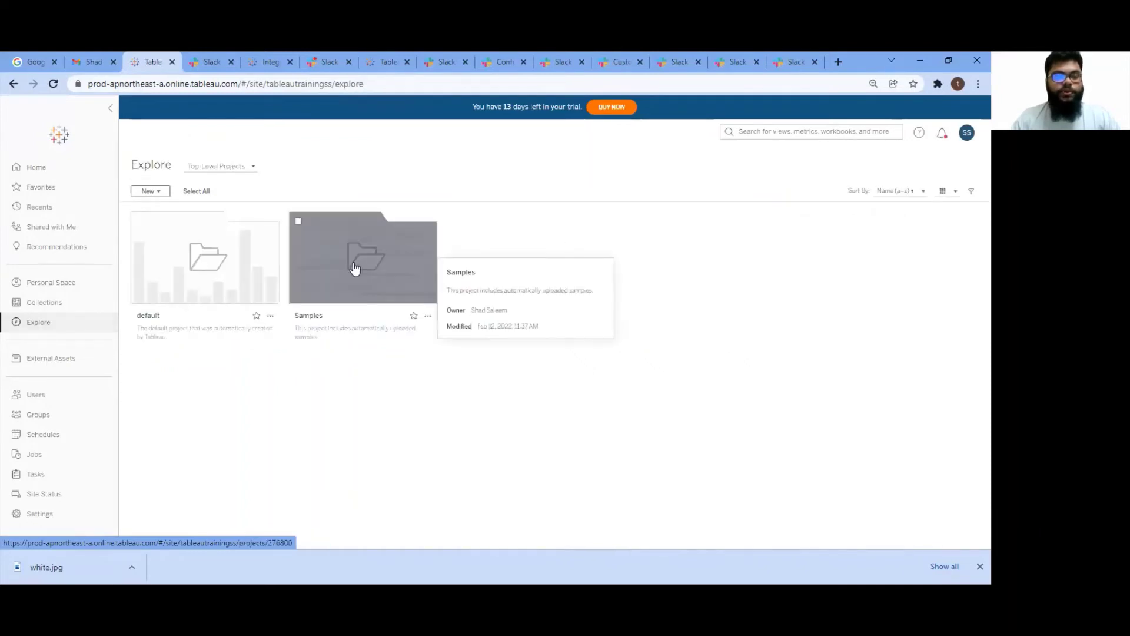
pyautogui.click(354, 265)
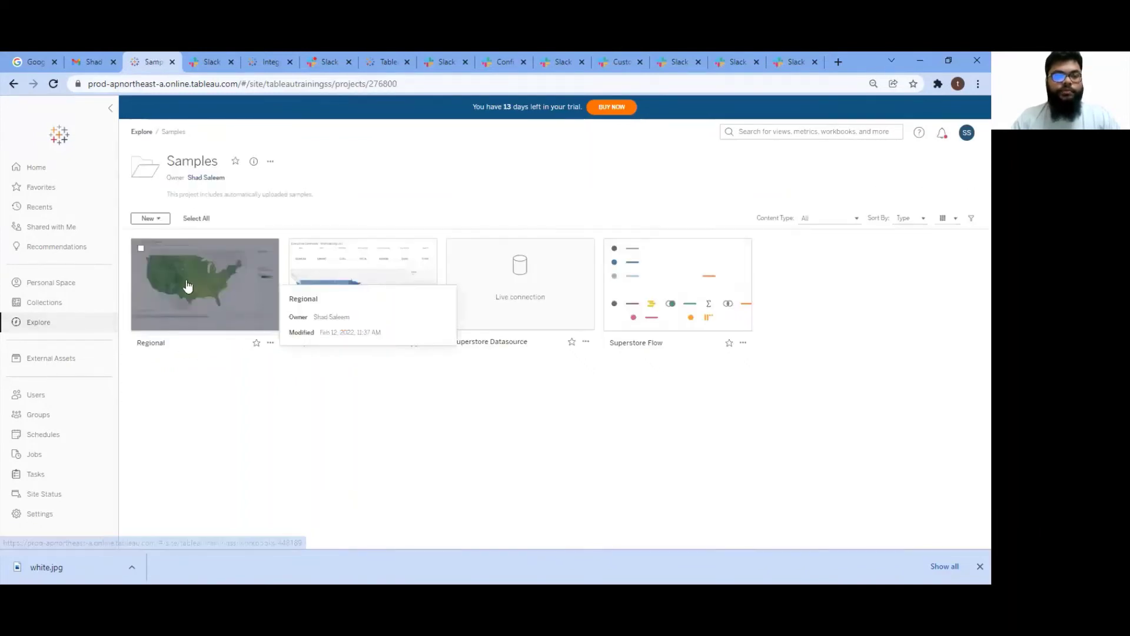
pyautogui.click(186, 284)
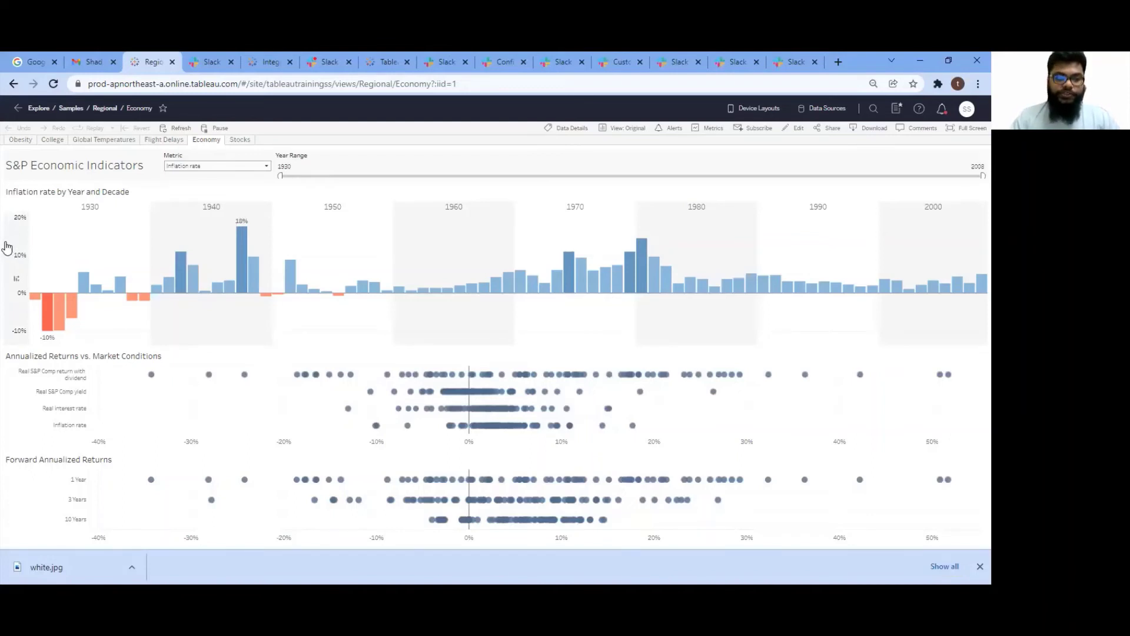
pyautogui.click(7, 248)
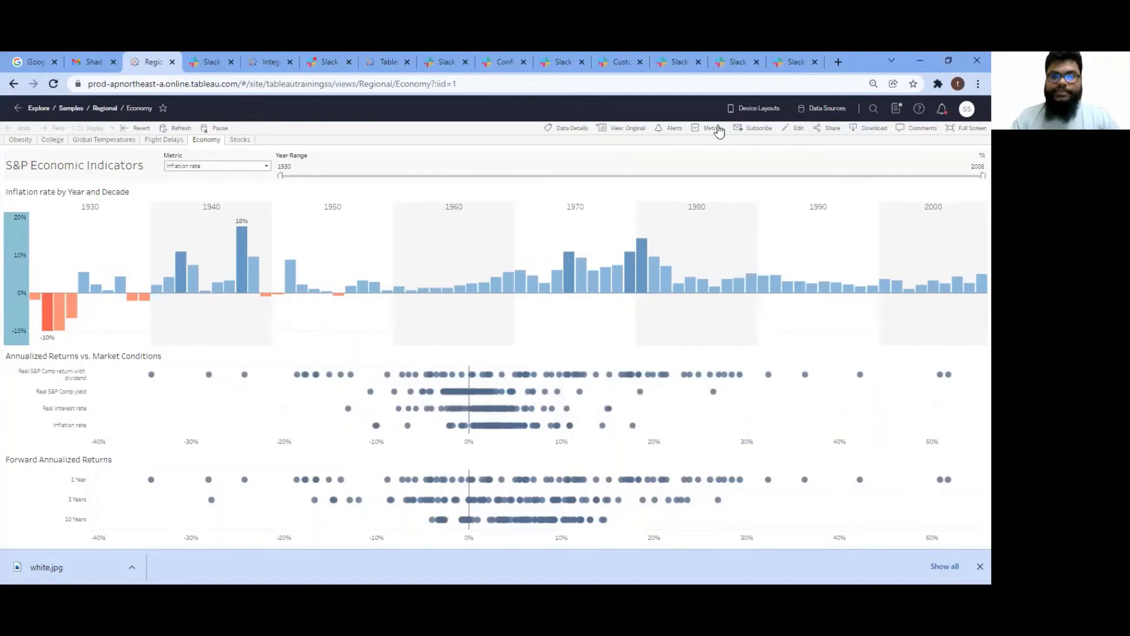
# Create a second Economy data alert with threshold 0.08, firing when above or equal.
pyautogui.click(674, 128)
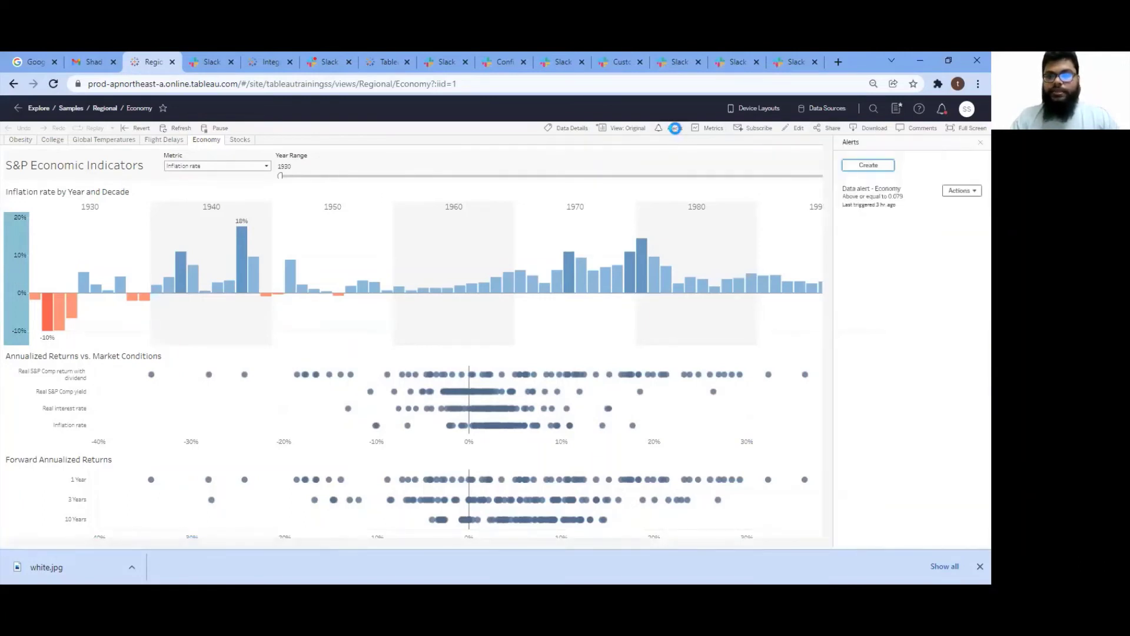
pyautogui.click(877, 166)
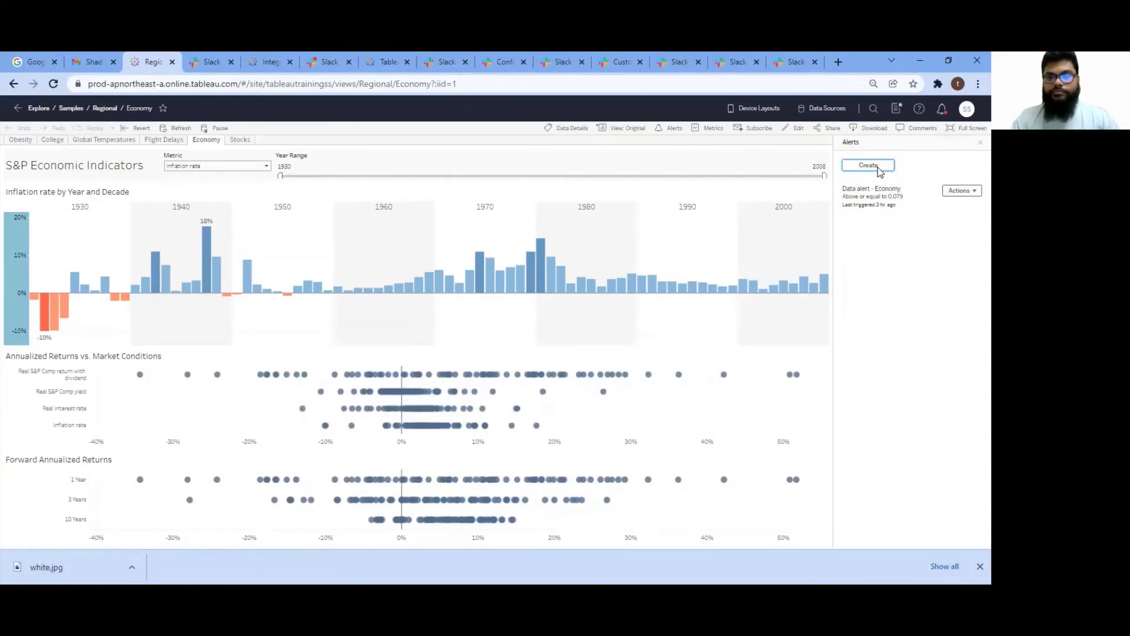
pyautogui.click(524, 279)
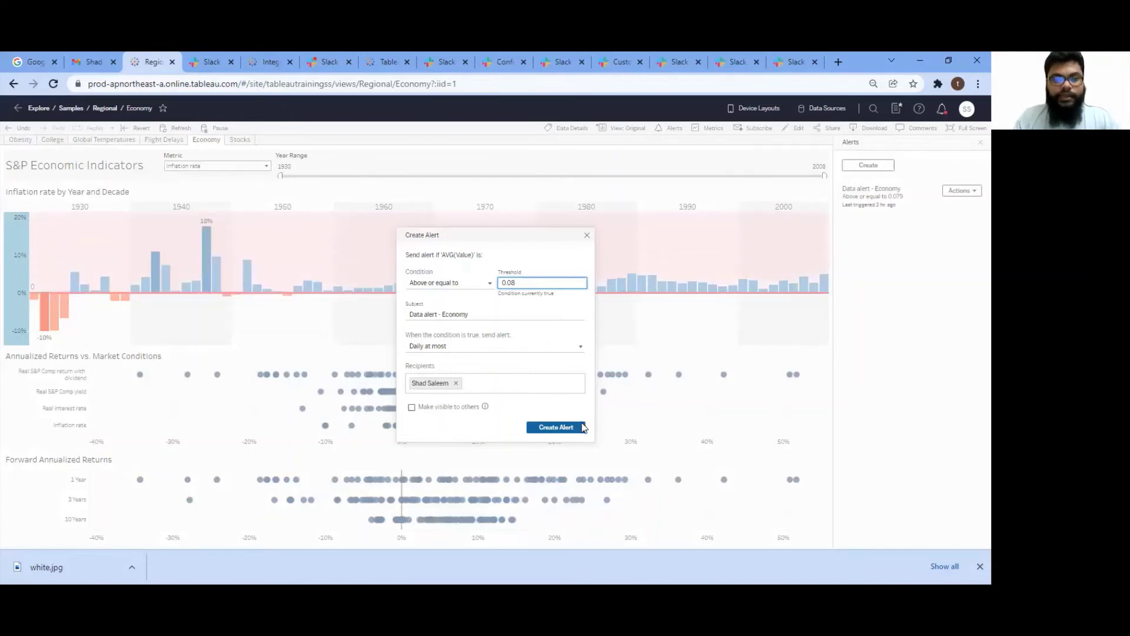
pyautogui.click(572, 428)
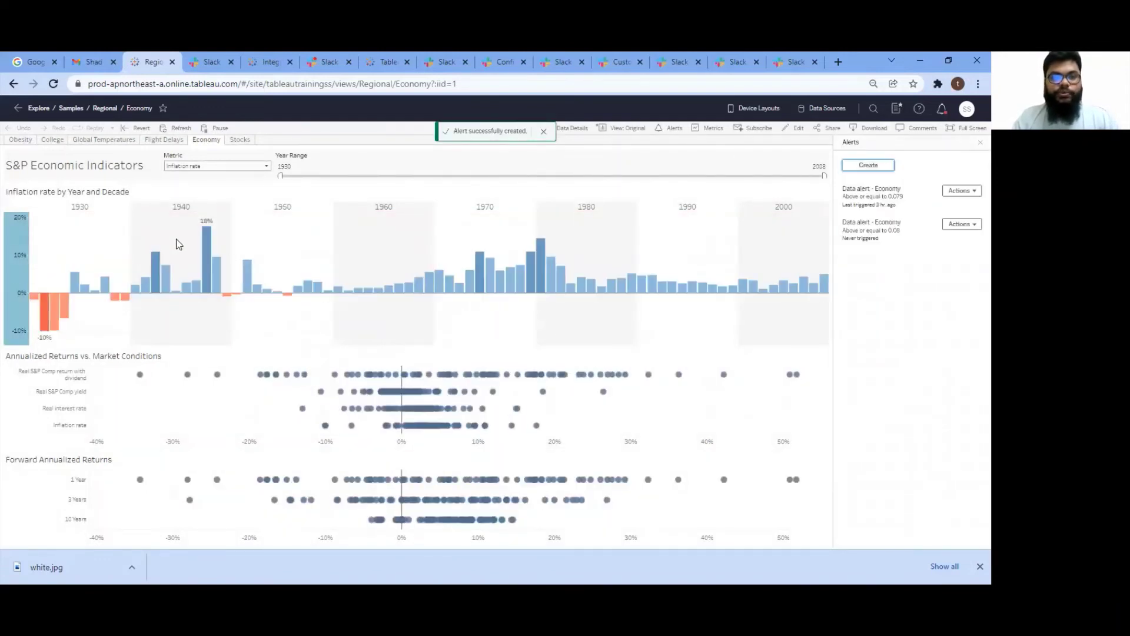
# Highlight a single mark across the Economy charts, then bring up the Slack alert notification.
pyautogui.click(276, 375)
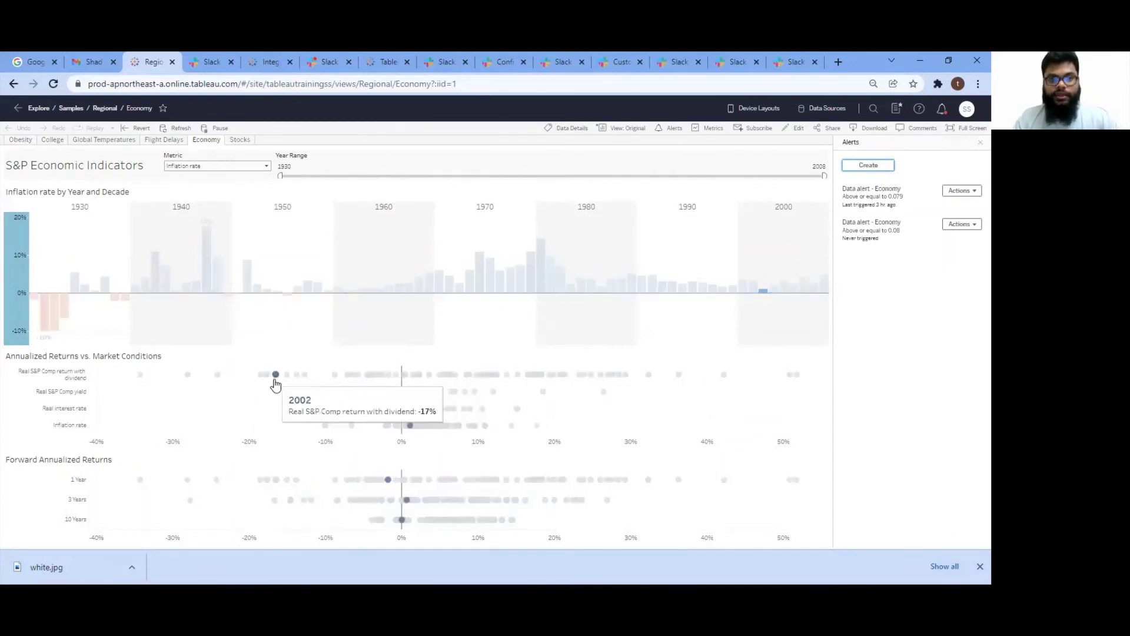
pyautogui.click(213, 56)
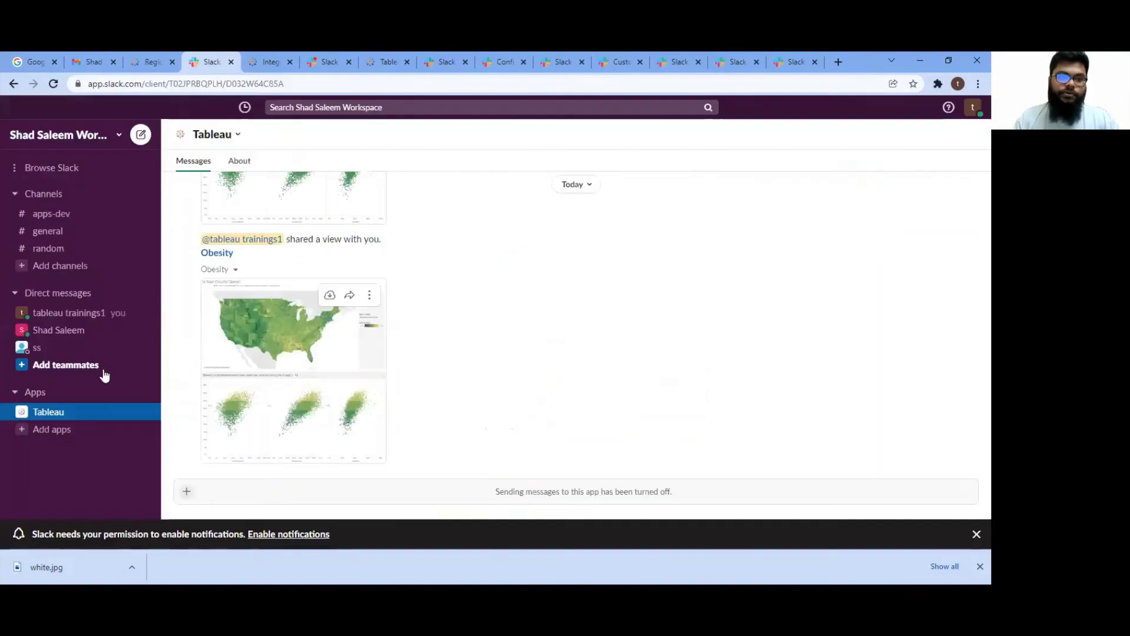
pyautogui.click(322, 56)
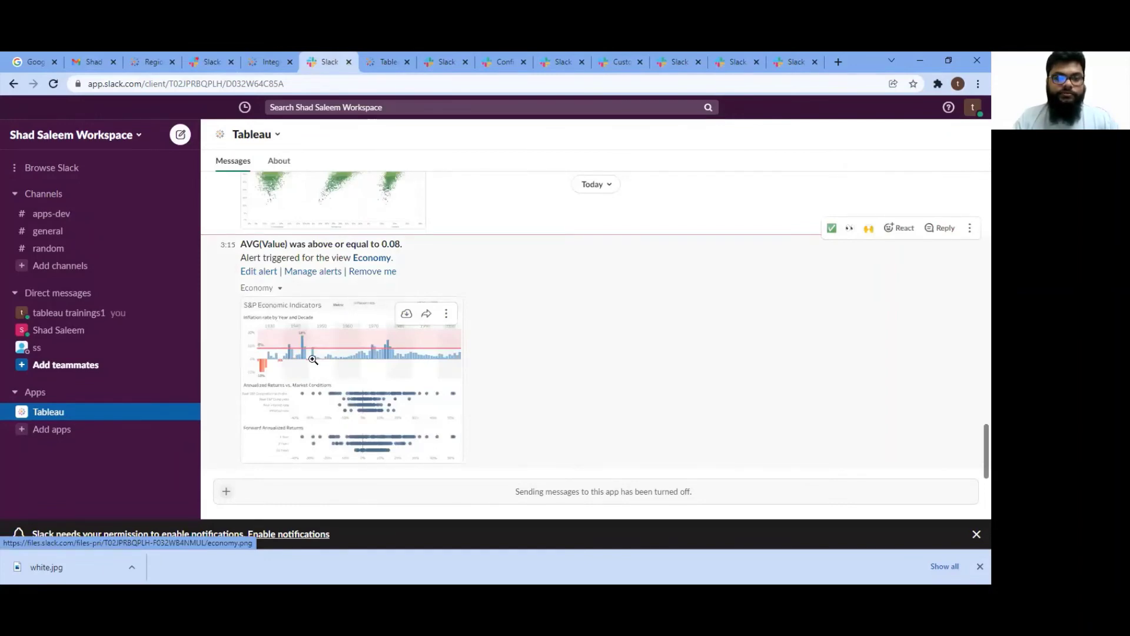
# View the Economy alert snapshot enlarged and zoomed, scroll through the charts, then close it.
pyautogui.click(392, 316)
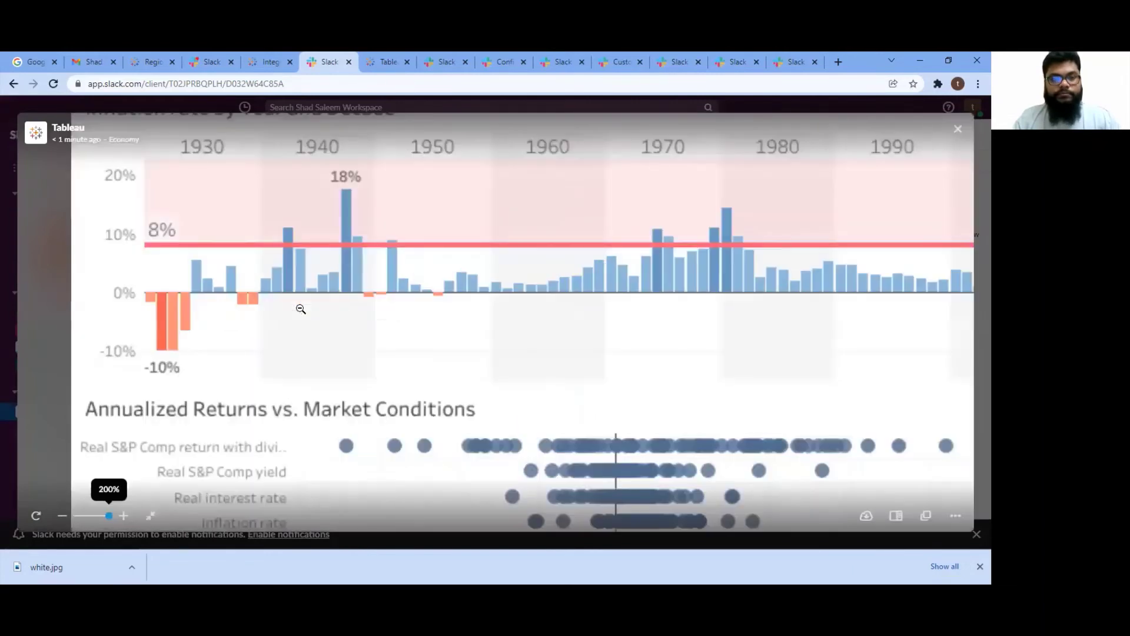
pyautogui.click(295, 303)
pyautogui.scroll(2, 142, 297)
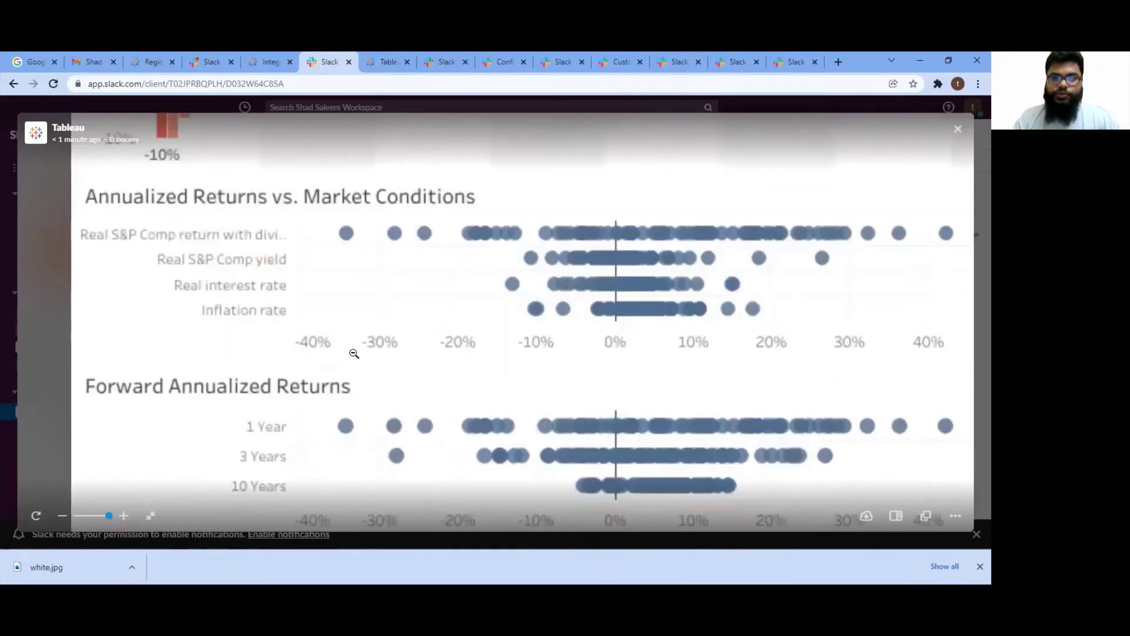
pyautogui.scroll(-5, 972, 117)
pyautogui.click(958, 128)
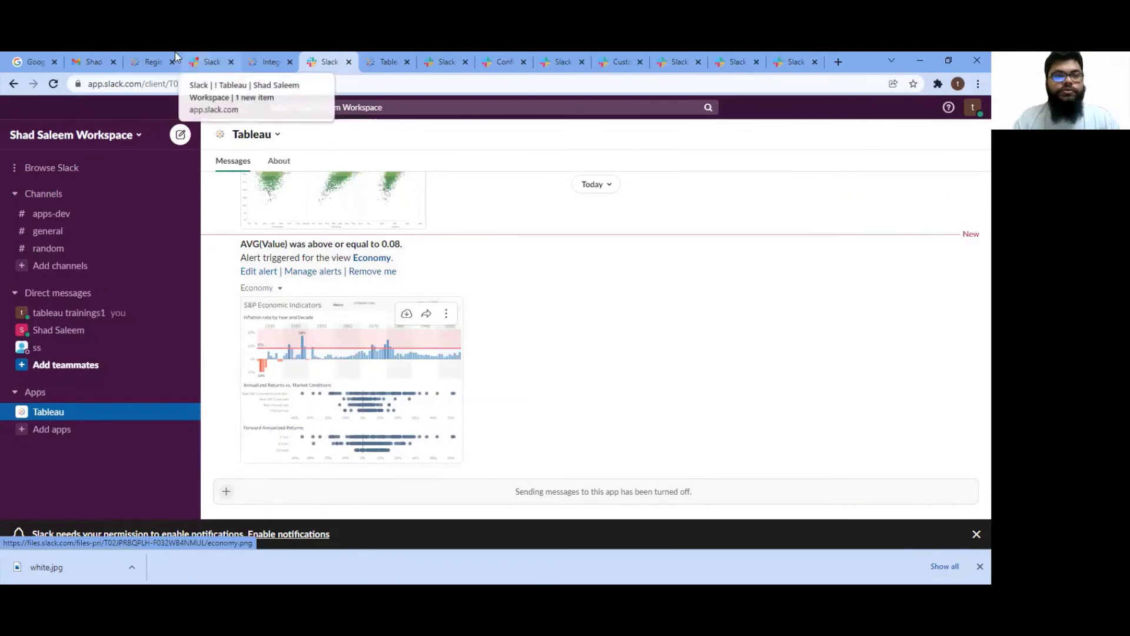
pyautogui.click(148, 59)
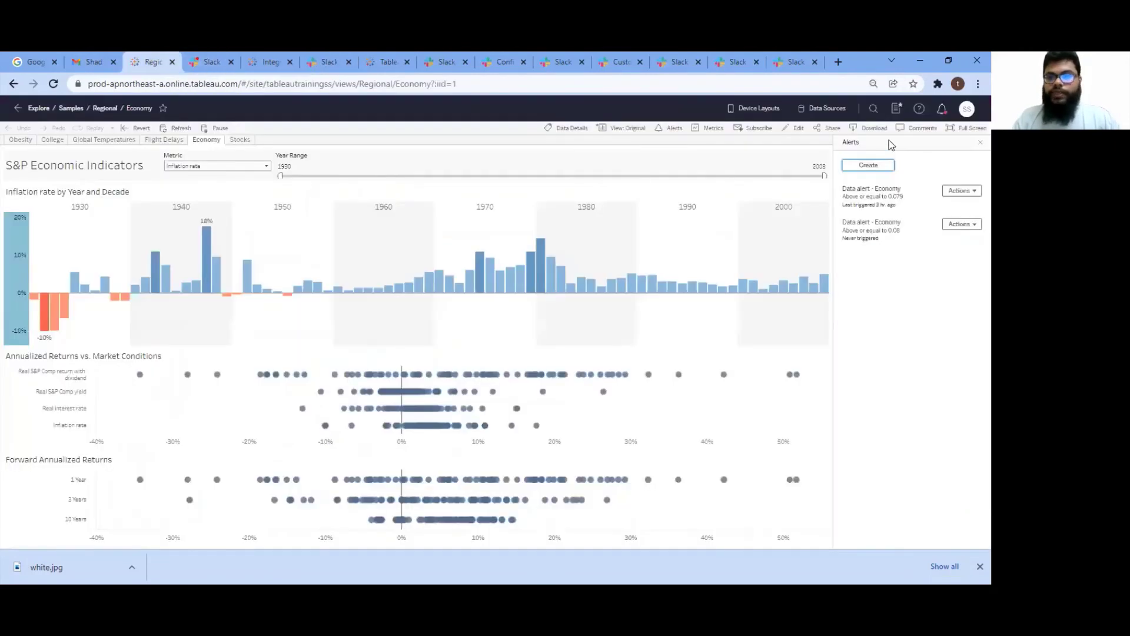
pyautogui.click(921, 131)
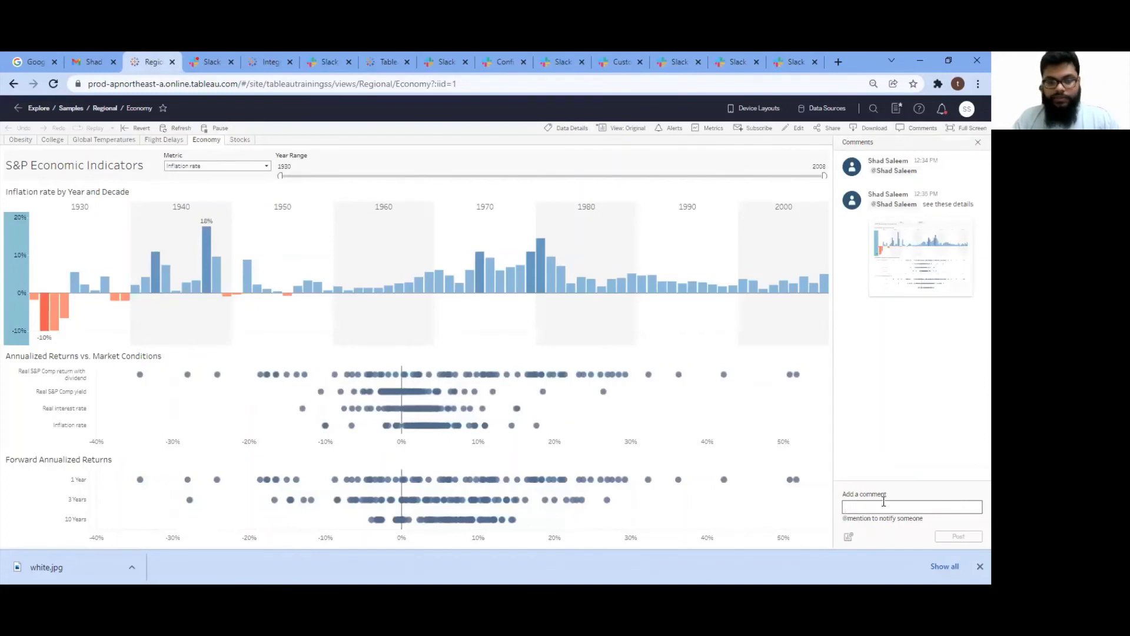
pyautogui.write('@shad')
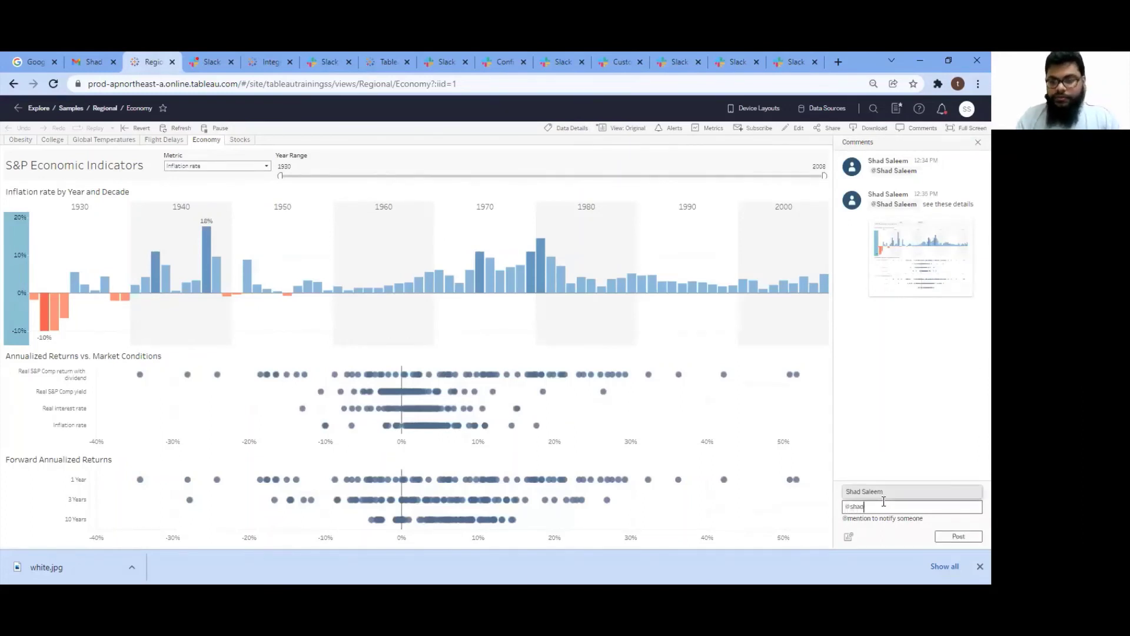
pyautogui.click(872, 495)
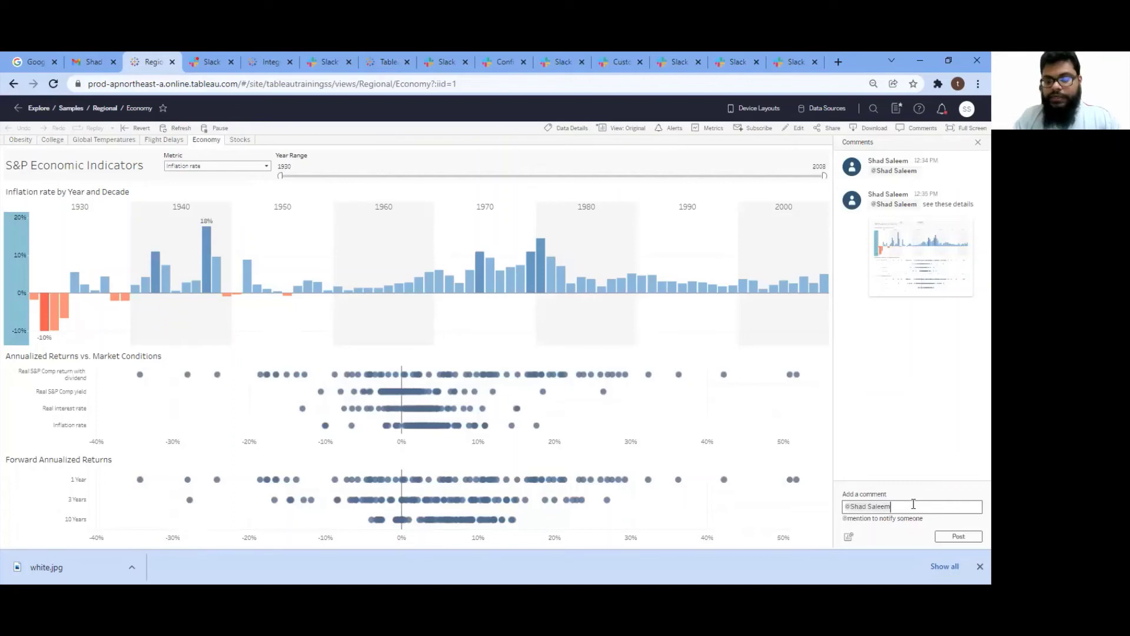
pyautogui.click(938, 536)
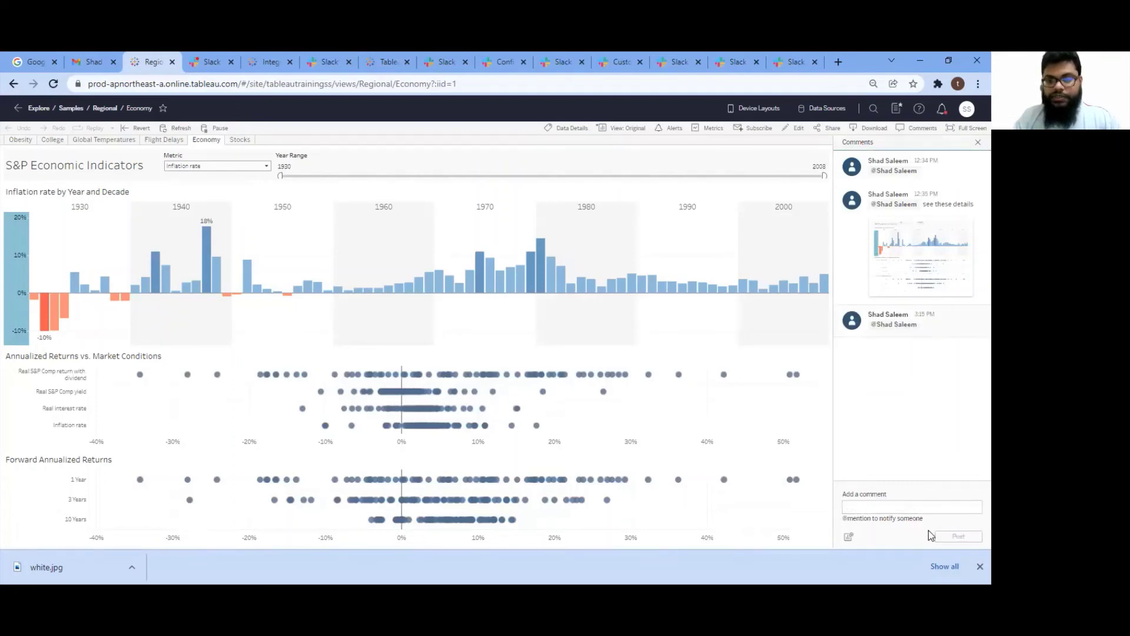
# Enlarge and zoom the mention notification's dashboard snapshot in Slack, scroll it, then close the viewer.
pyautogui.click(219, 59)
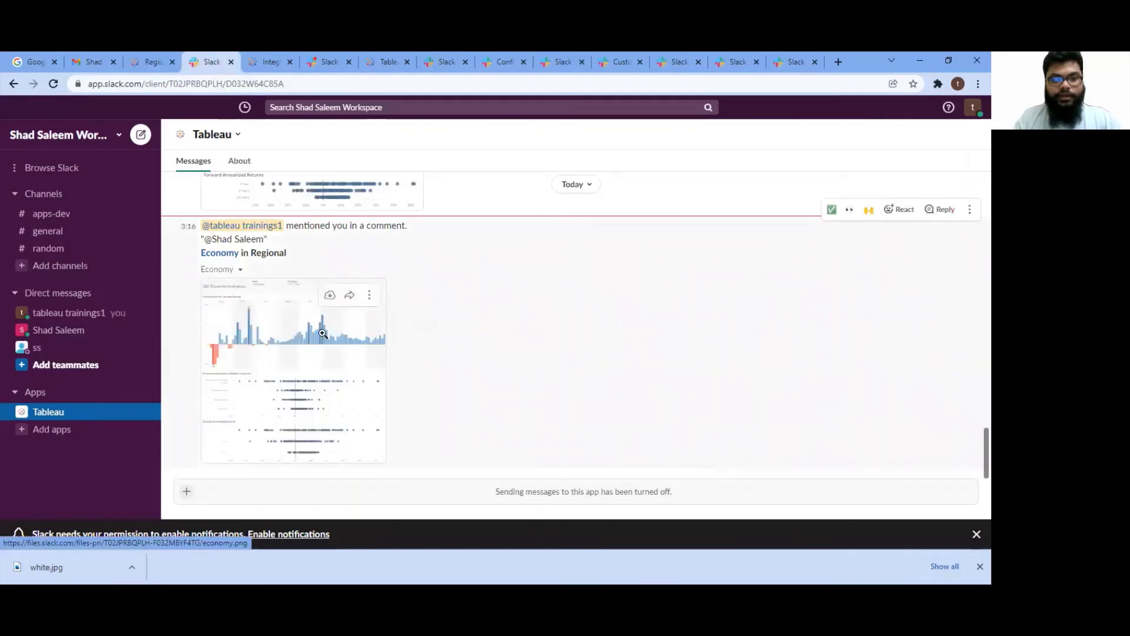
pyautogui.click(298, 366)
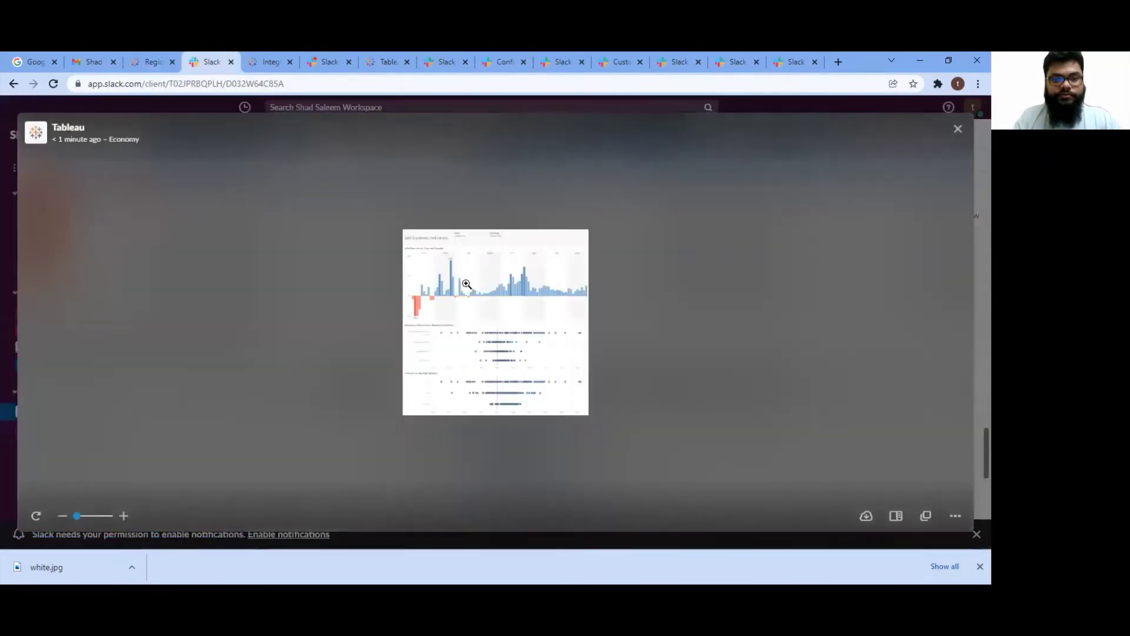
pyautogui.click(507, 332)
pyautogui.scroll(1, 443, 302)
pyautogui.scroll(-2, 500, 287)
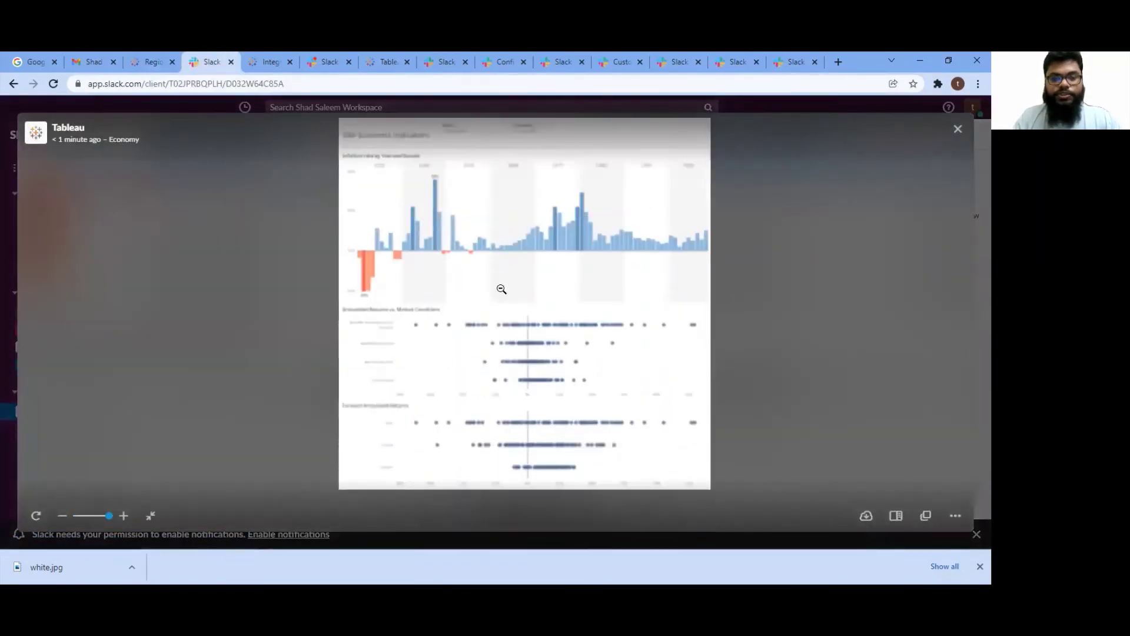
pyautogui.scroll(2, 483, 329)
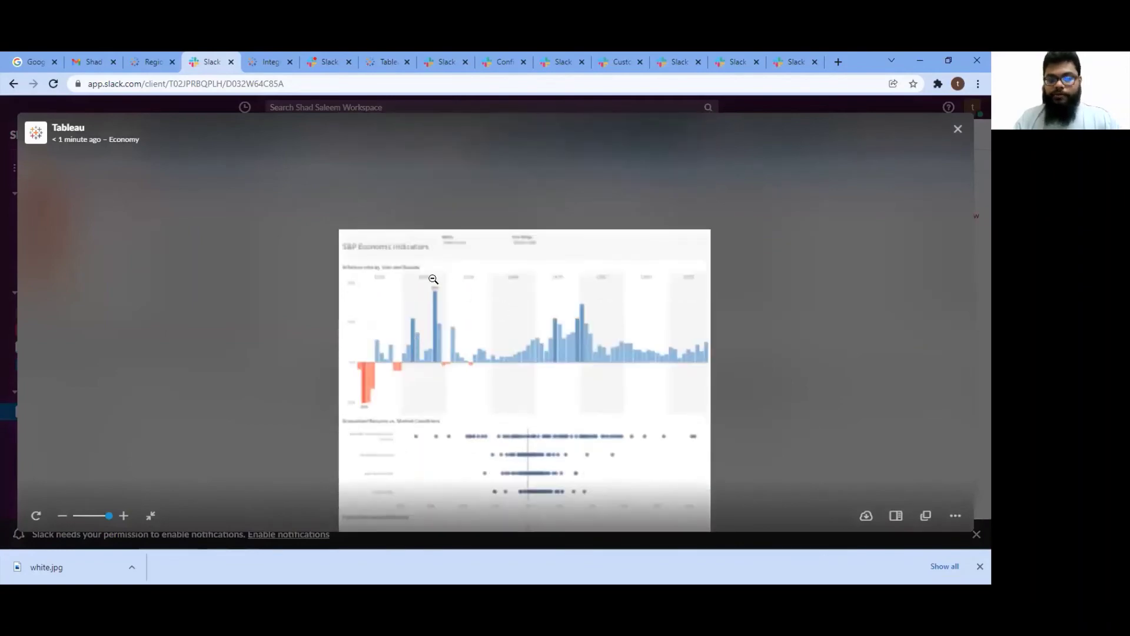
pyautogui.scroll(-2, 456, 333)
pyautogui.click(456, 333)
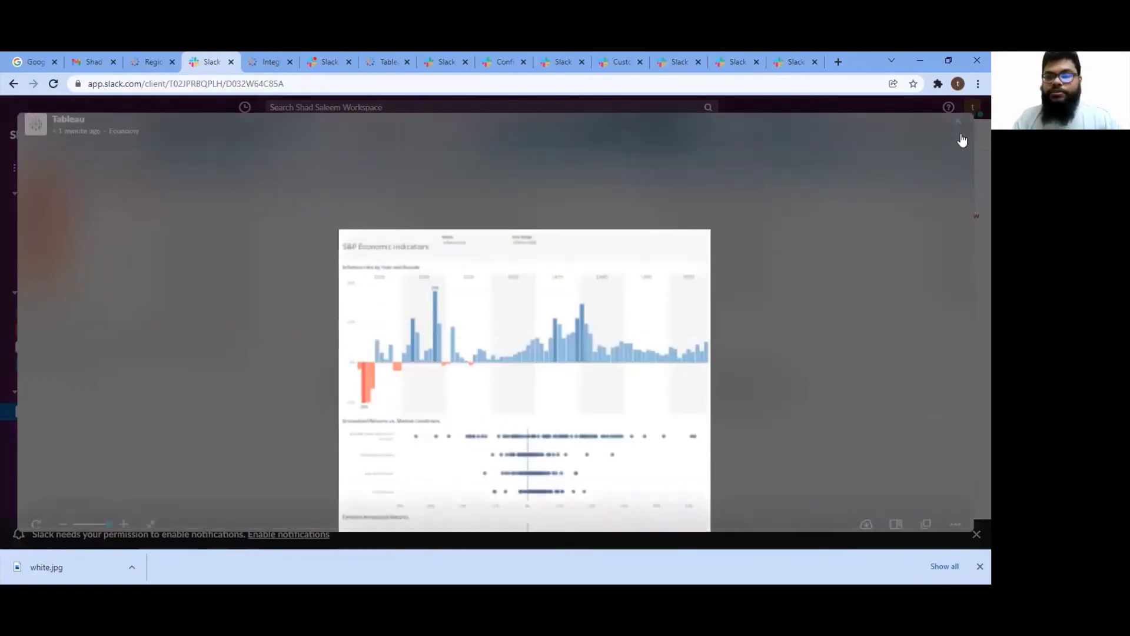
pyautogui.click(958, 128)
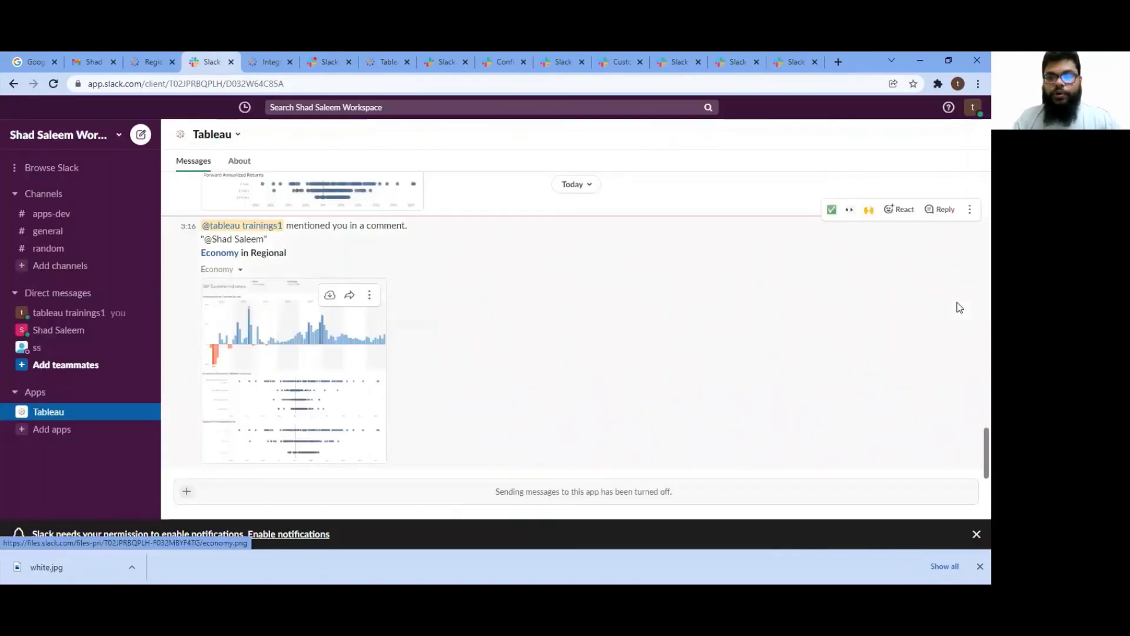
pyautogui.click(139, 54)
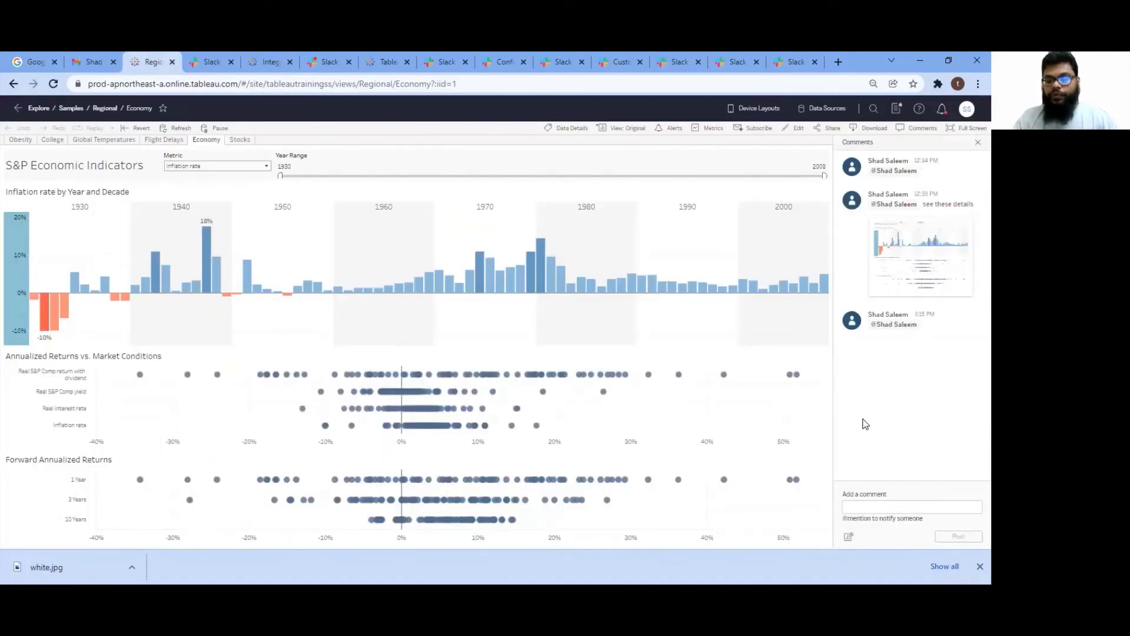
pyautogui.click(849, 532)
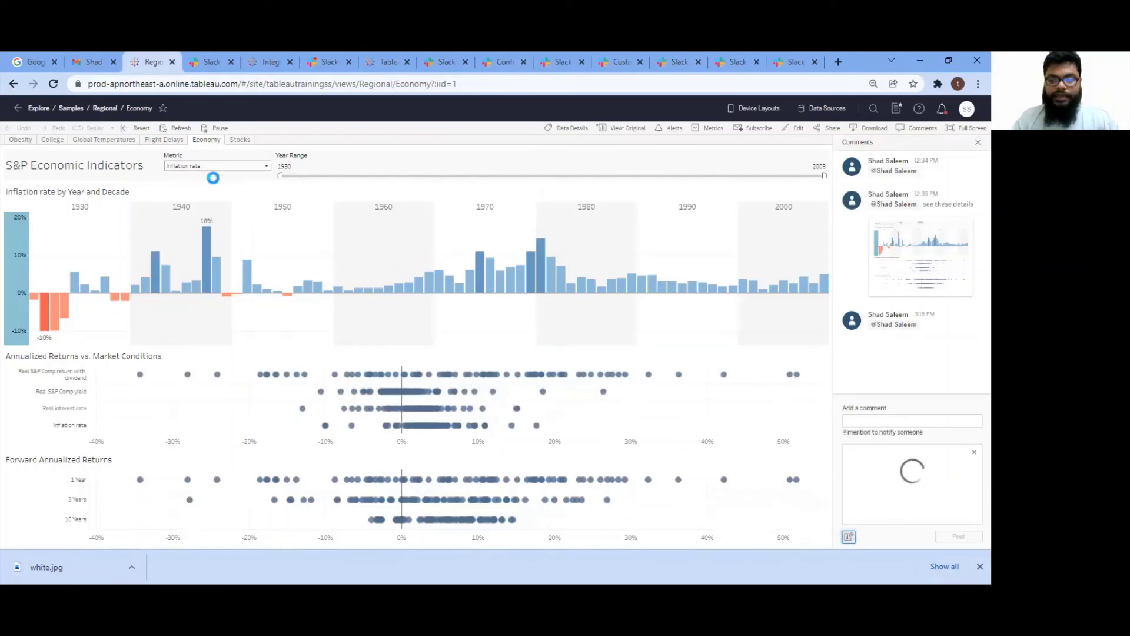
pyautogui.click(893, 419)
pyautogui.write('shad')
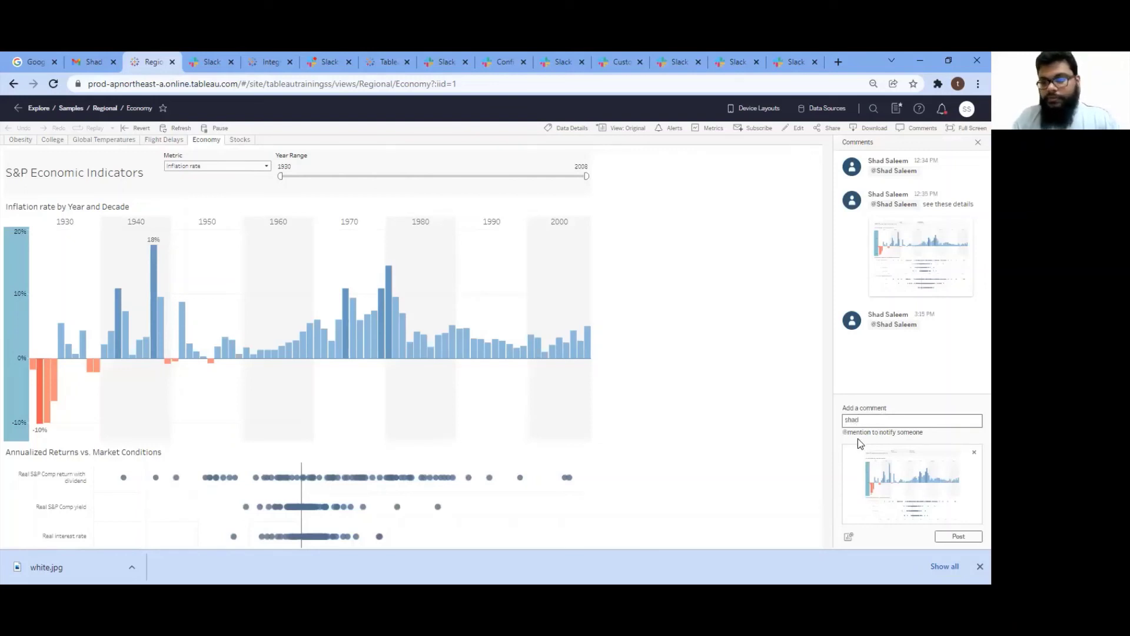
pyautogui.hotkey('ctrl', 'a')
pyautogui.press('Right')
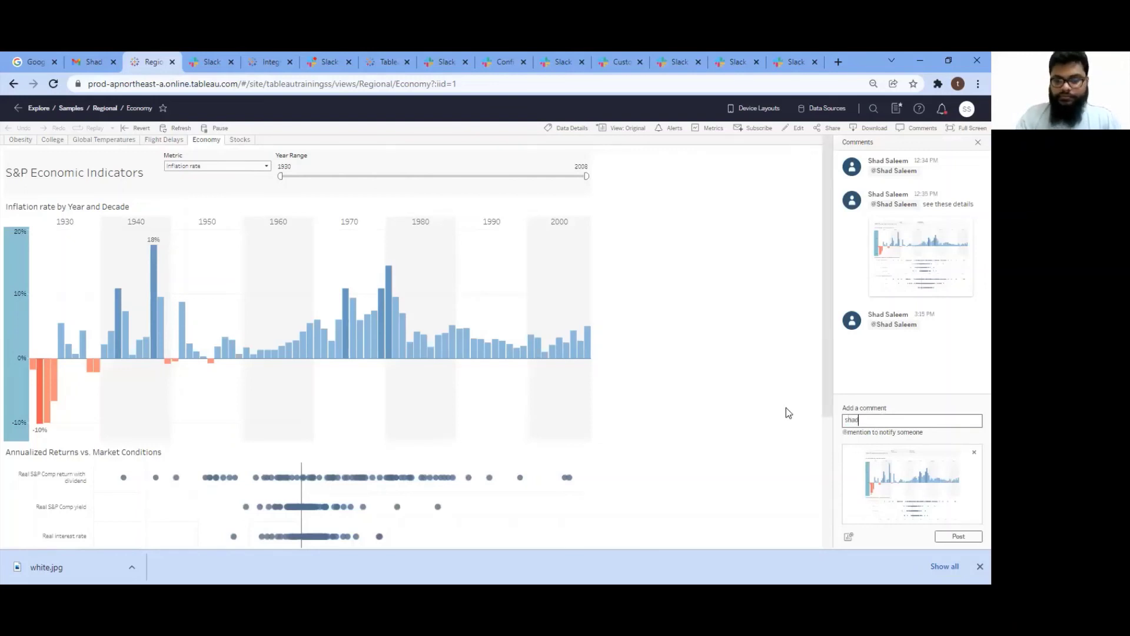
pyautogui.hotkey('ctrl', 'a')
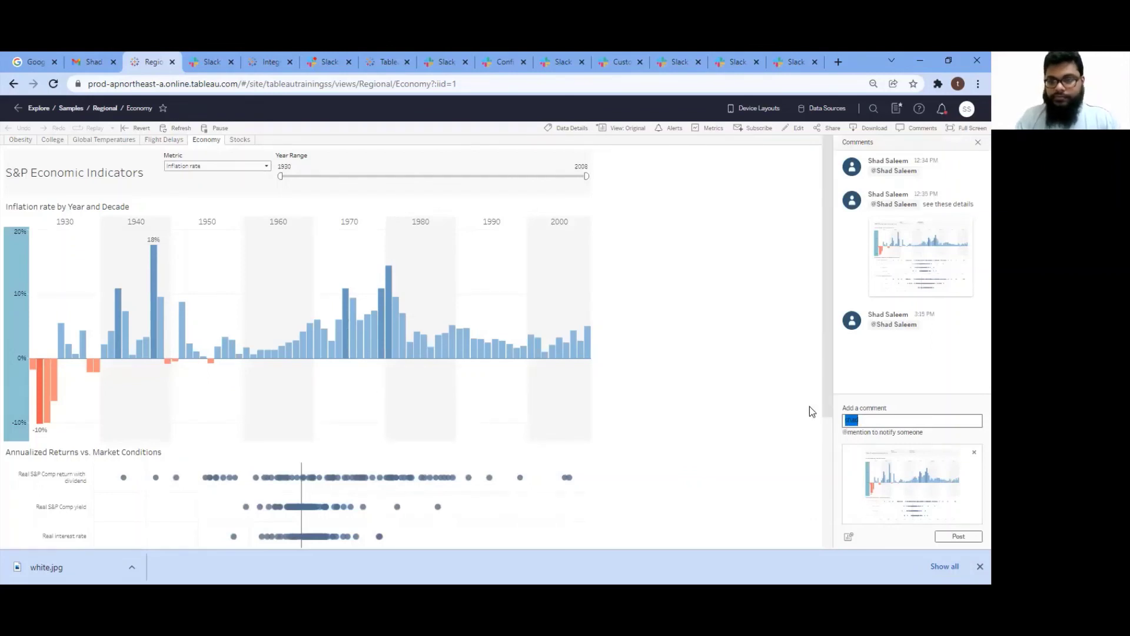
pyautogui.write('@shad')
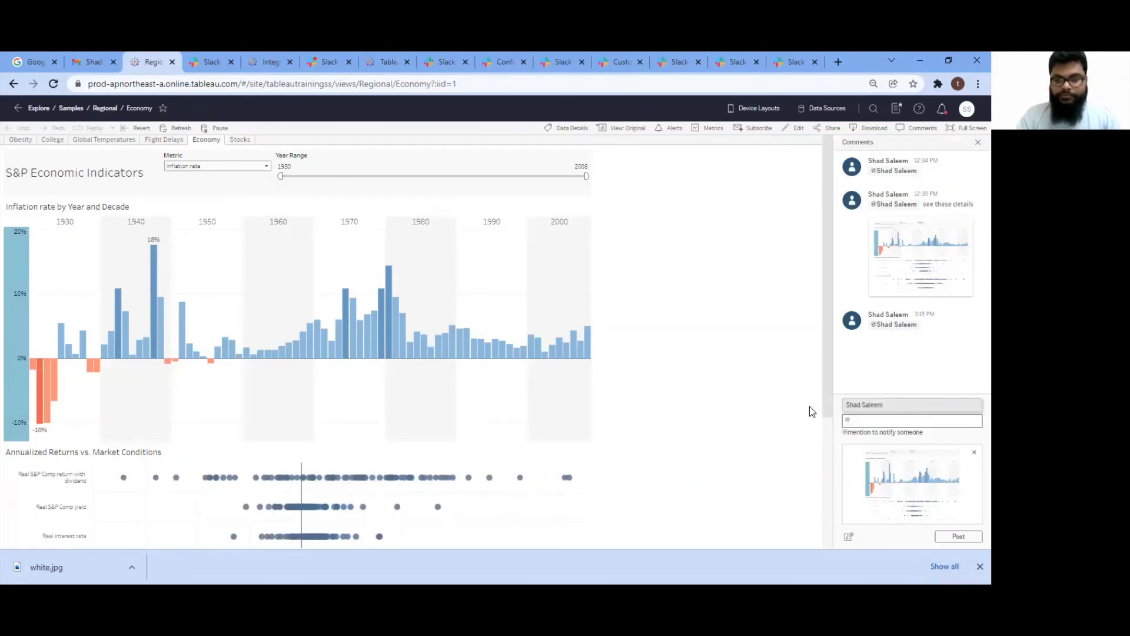
pyautogui.press('Return')
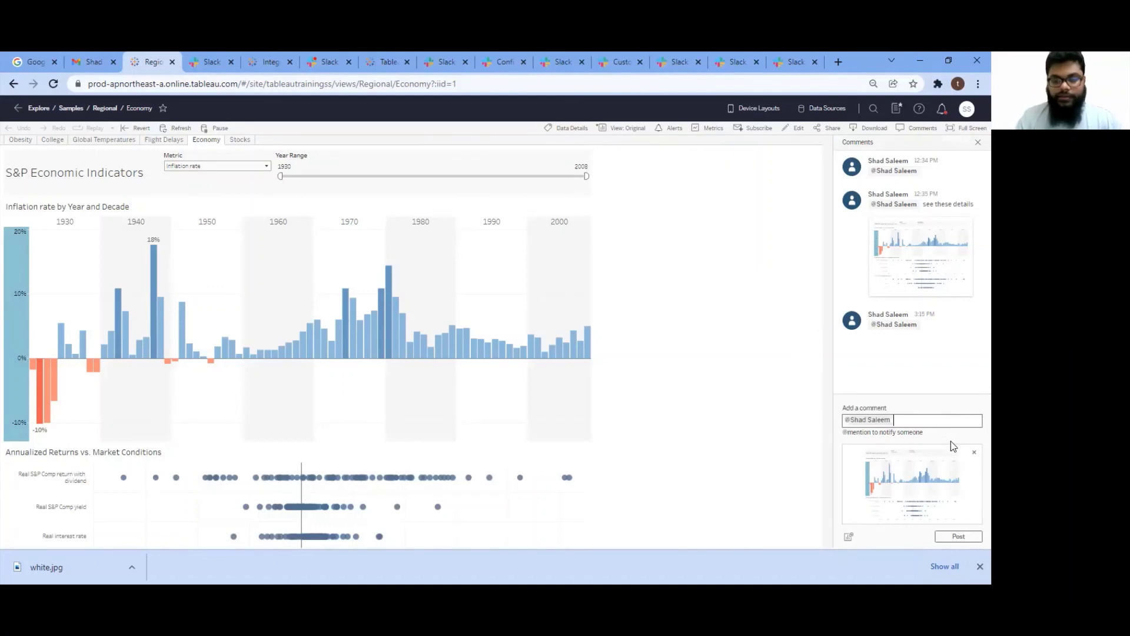
pyautogui.write('can you look at th')
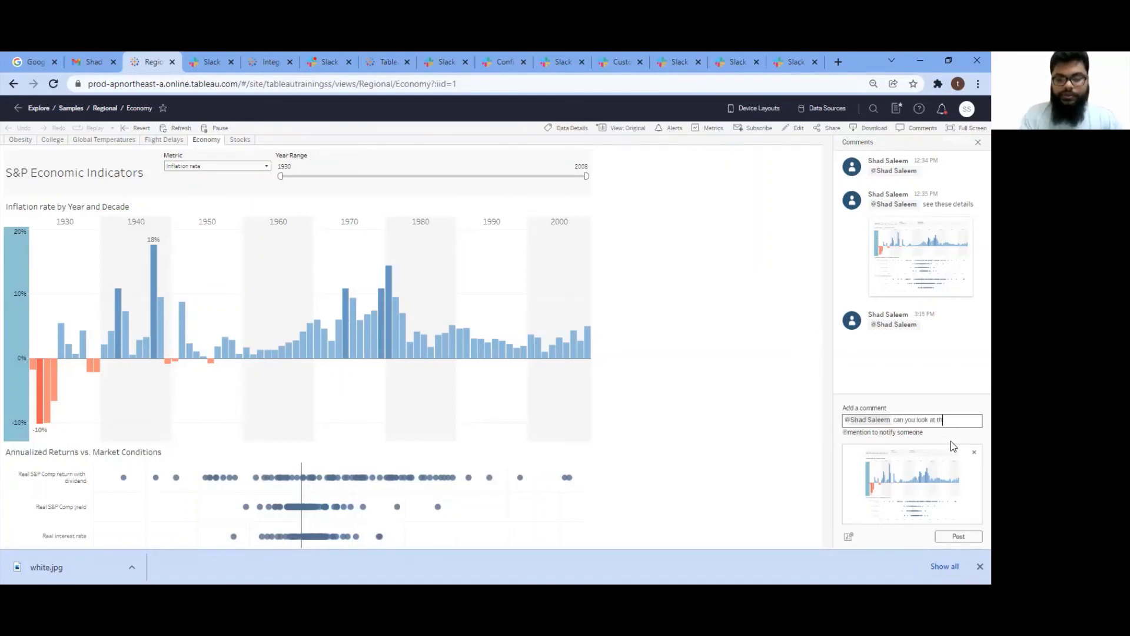
pyautogui.write('ese details')
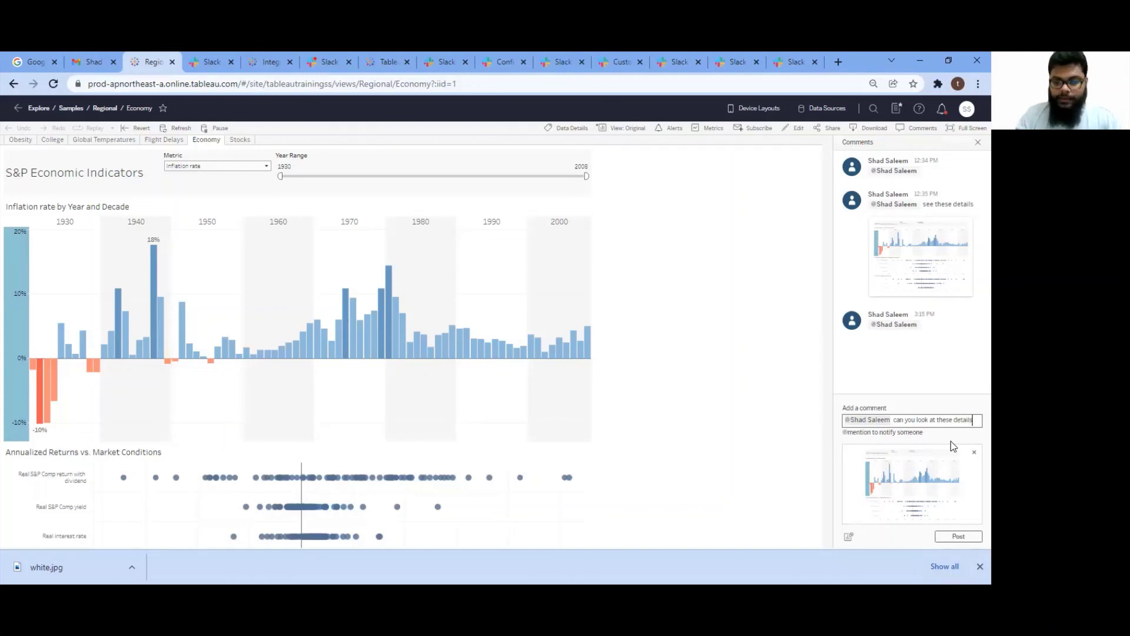
pyautogui.click(971, 535)
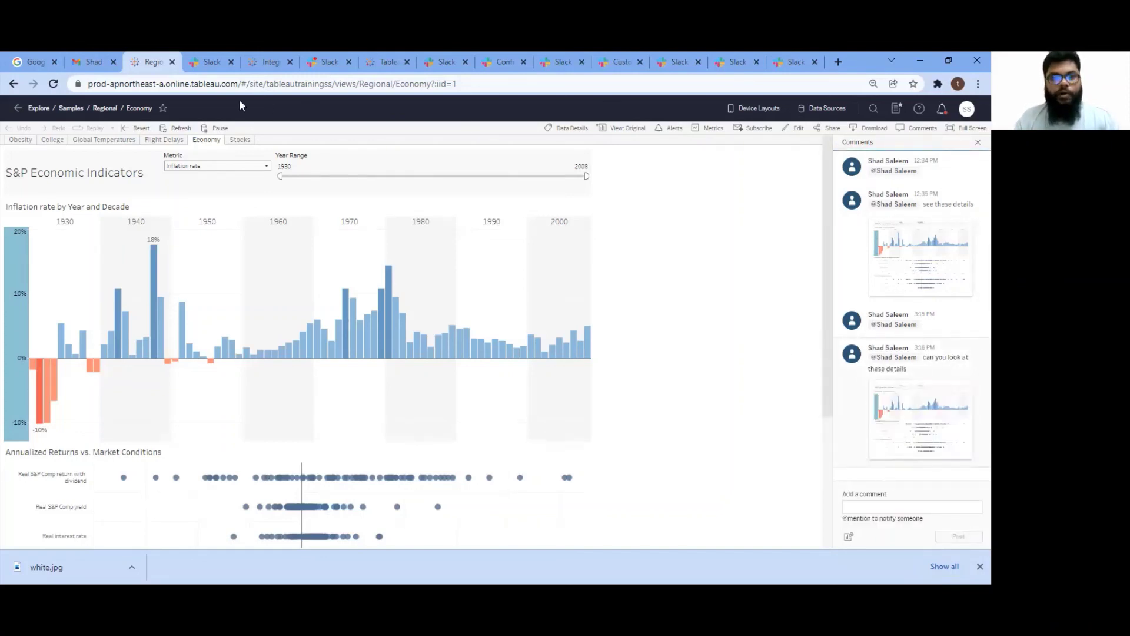
# Enlarge the 'can you look at these details' notification snapshot to full size and scroll through it.
pyautogui.click(209, 62)
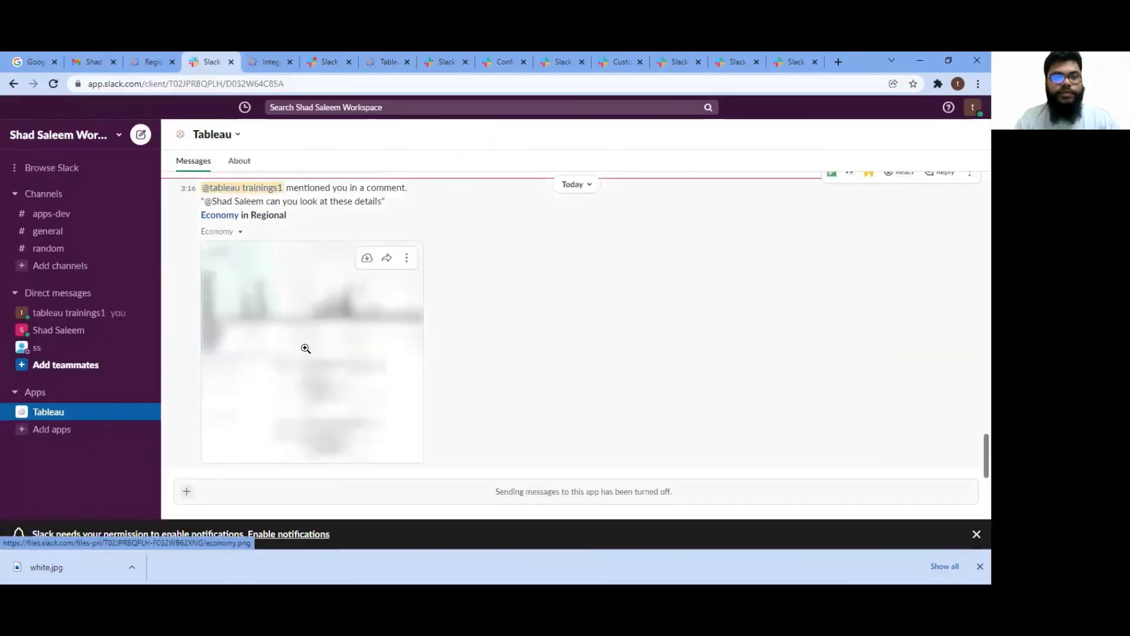
pyautogui.click(303, 328)
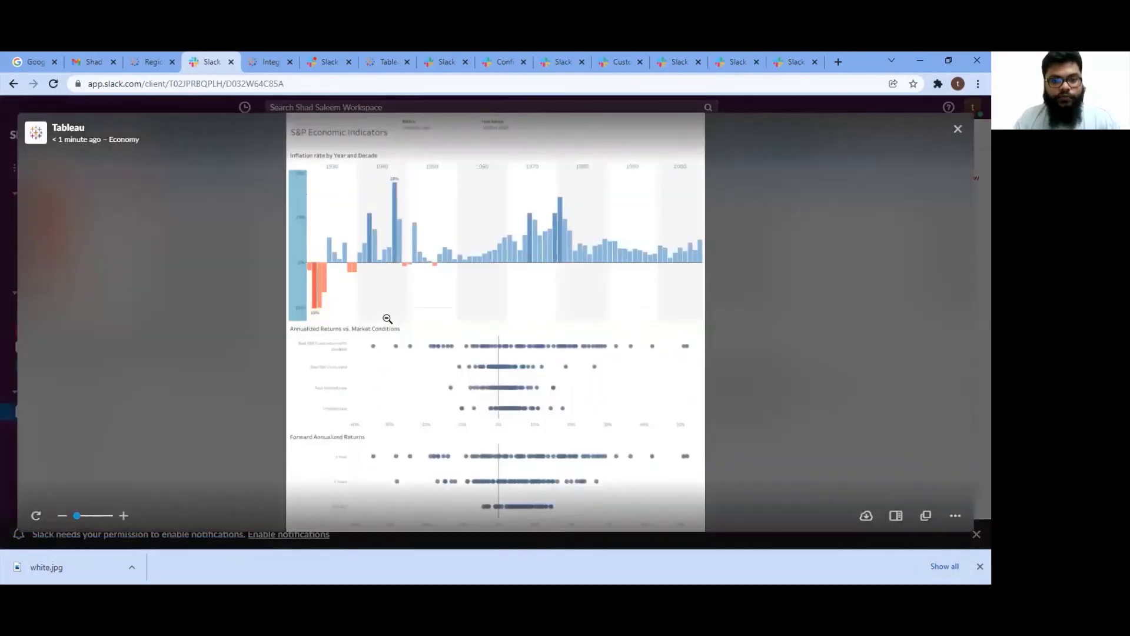
pyautogui.click(396, 350)
pyautogui.scroll(3, 397, 356)
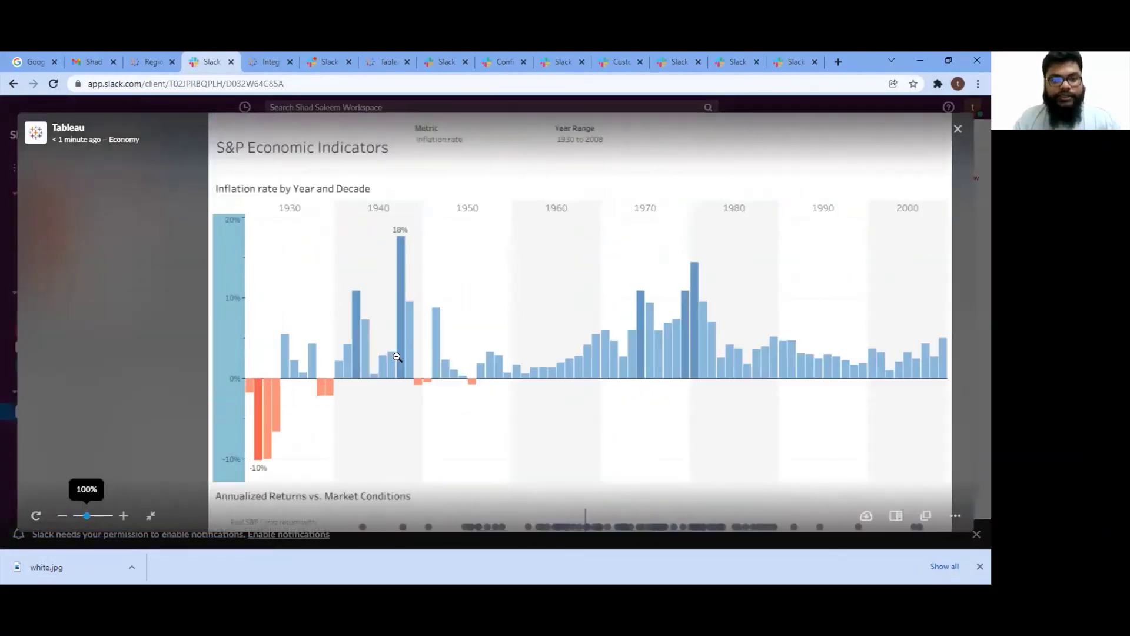
pyautogui.scroll(-4, 369, 330)
pyautogui.scroll(-2, 366, 327)
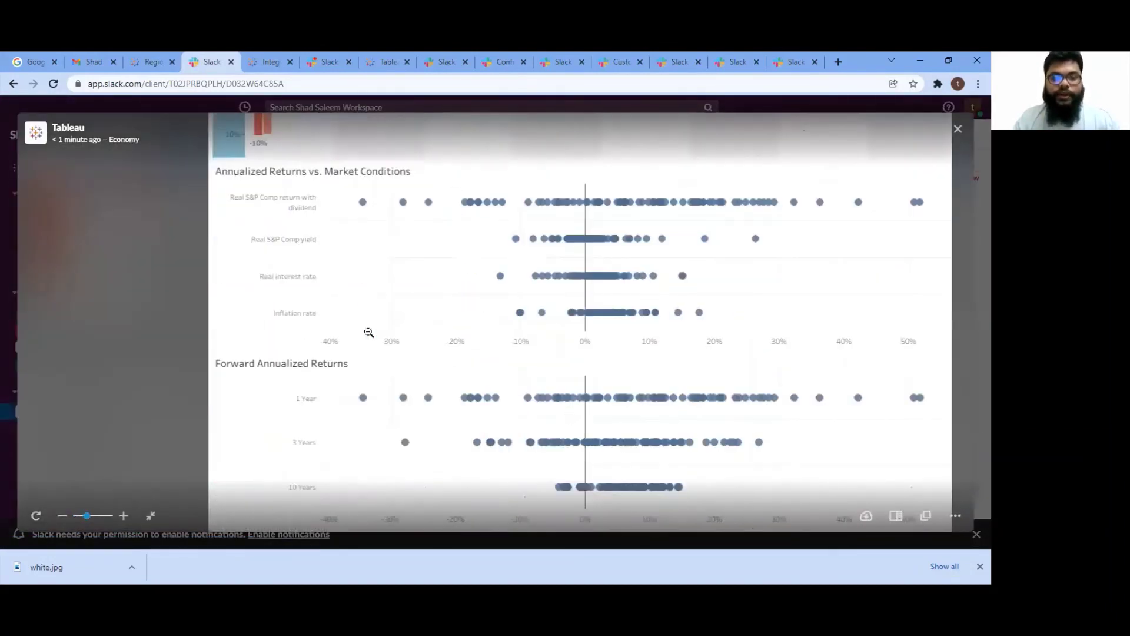
pyautogui.scroll(6, 365, 331)
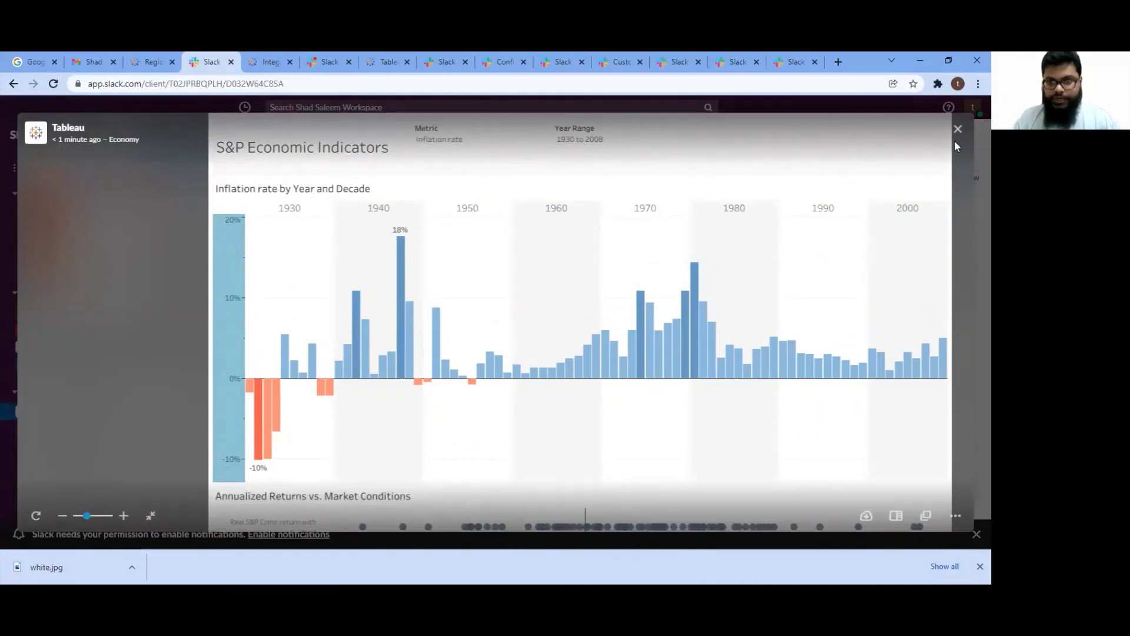